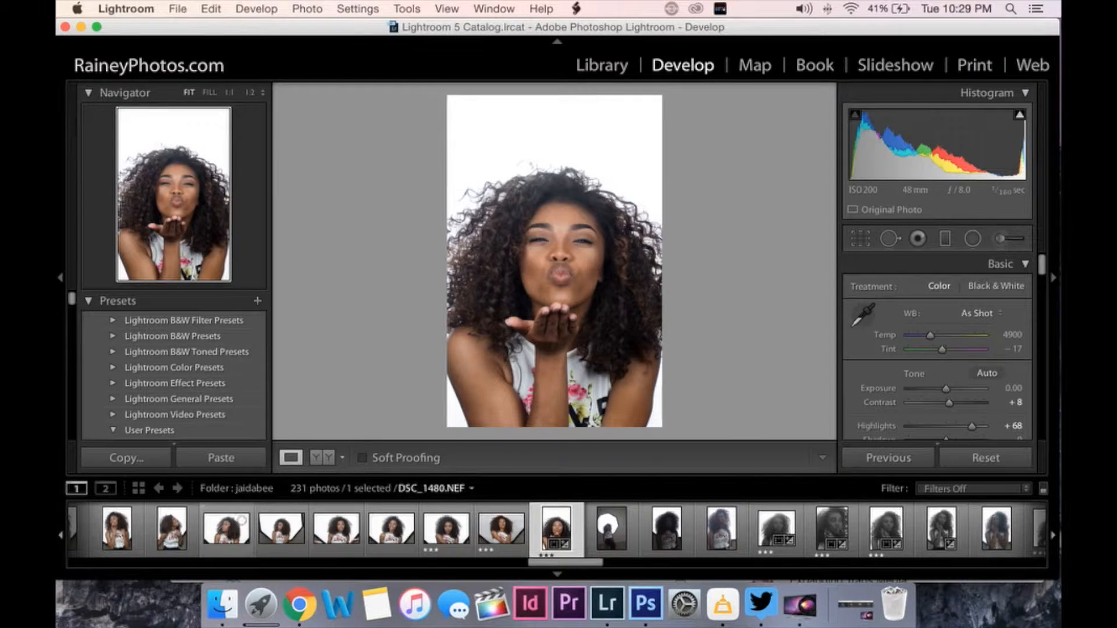
Browse back through the shoot to the start and open the lighting setup photo DSC_1379.NEF
key("Left")
key("Left")
key("Left")
key("Left")
key("Left")
key("Left")
key("Left")
key("Left")
key("Left")
key("Left")
key("Left")
key("Left")
key("Left")
key("Left")
key("Left")
key("Left")
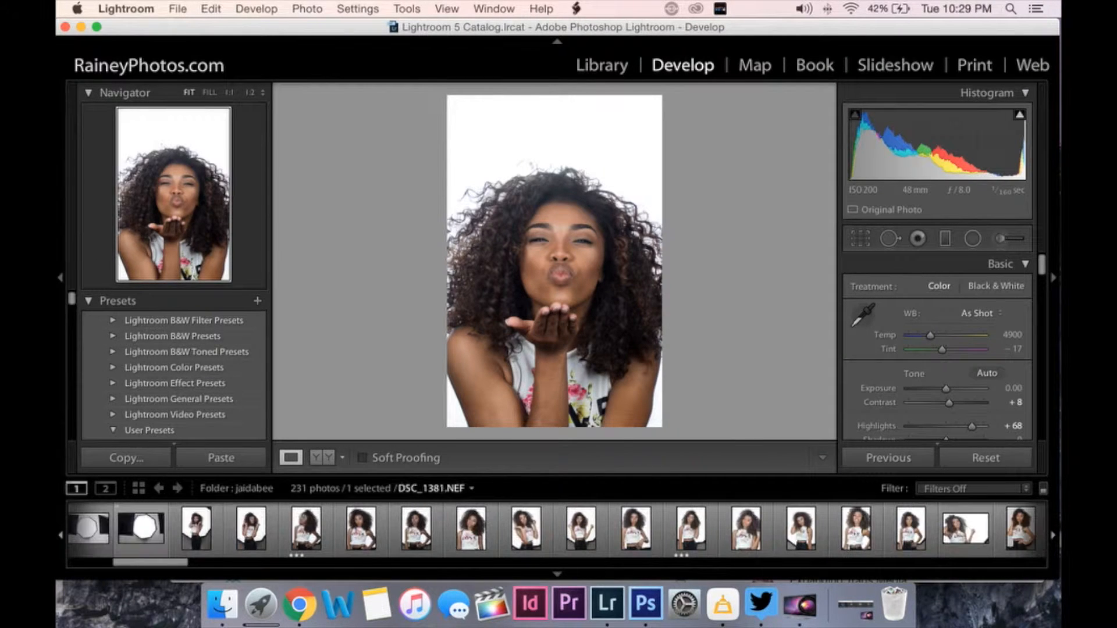
key("Left")
key("Left")
key("Left")
key("Left")
key("Left")
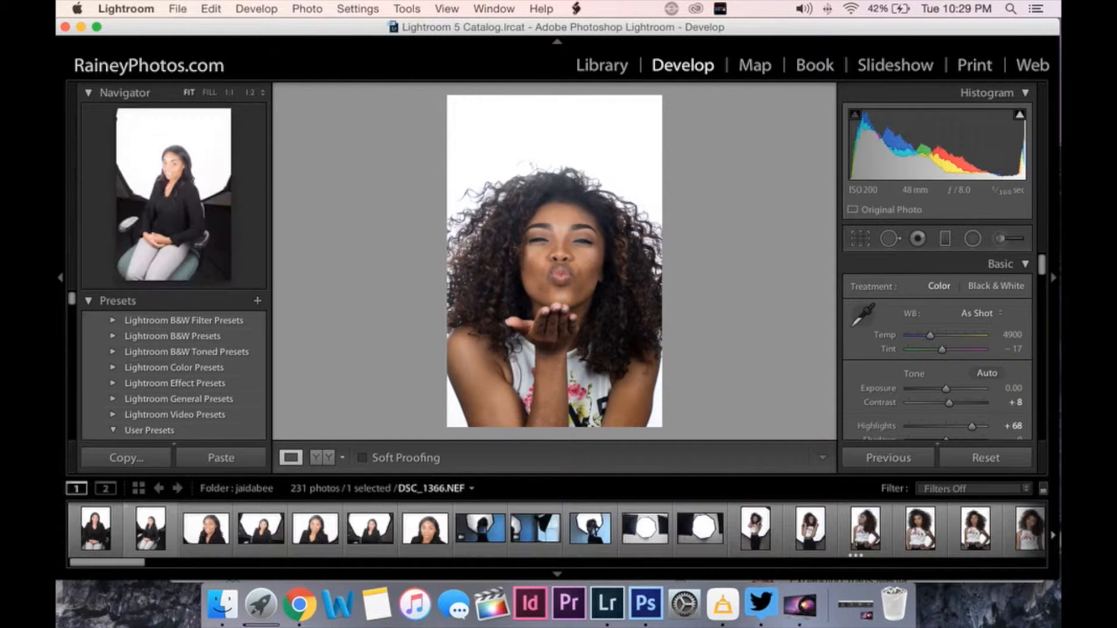
key("Right")
key("Right")
key("Right")
key("Right")
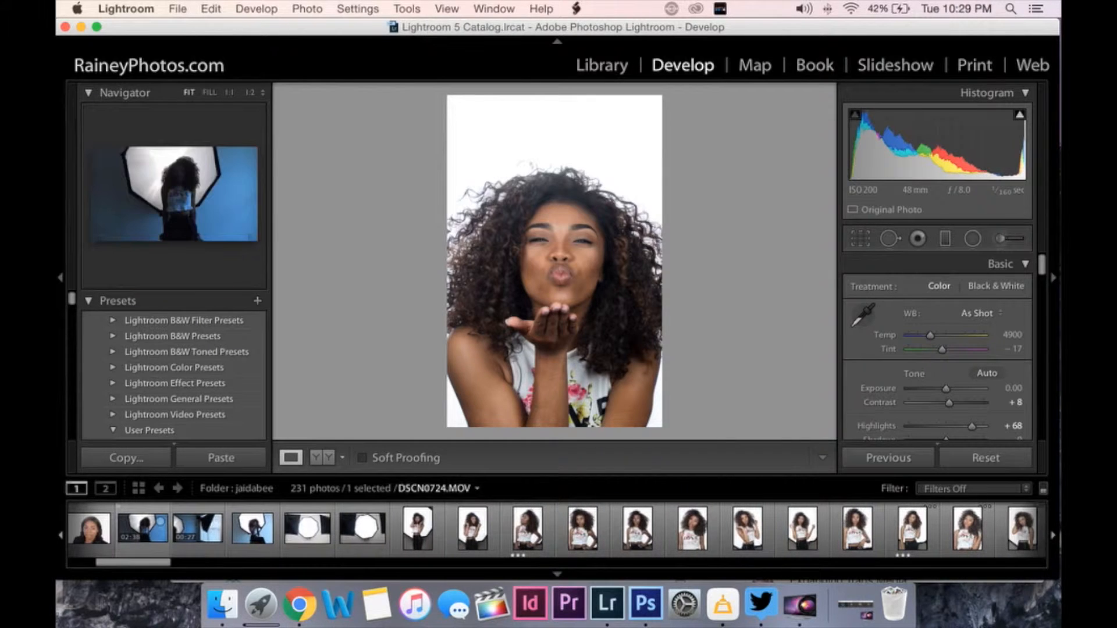
key("Right")
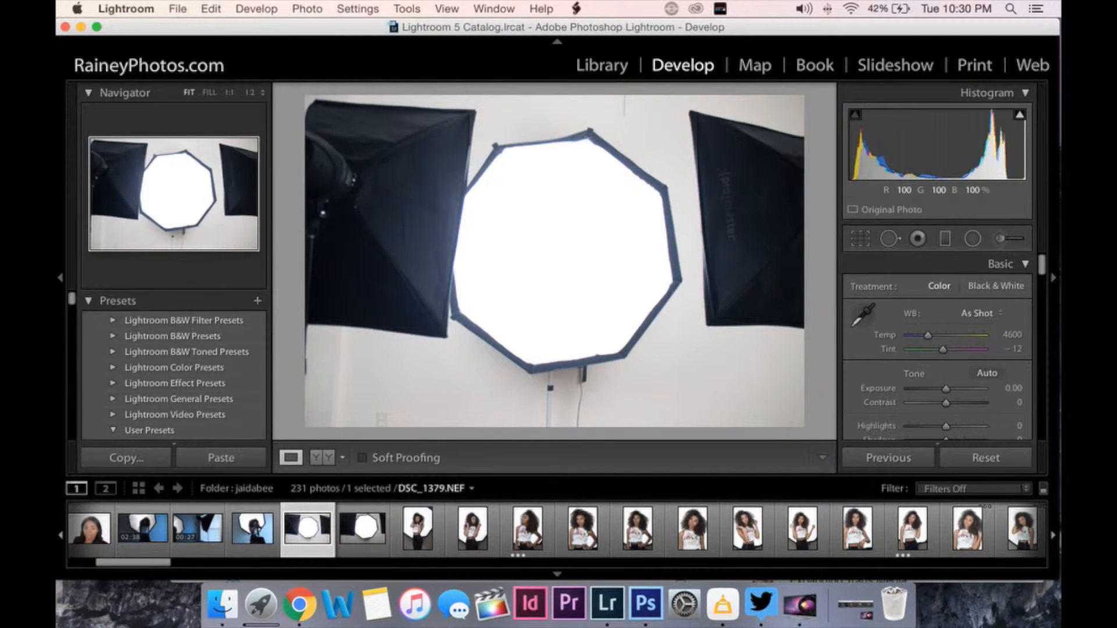
Examine the octagonal softbox and its edges up close in the lighting setup photo
key("z")
key("z")
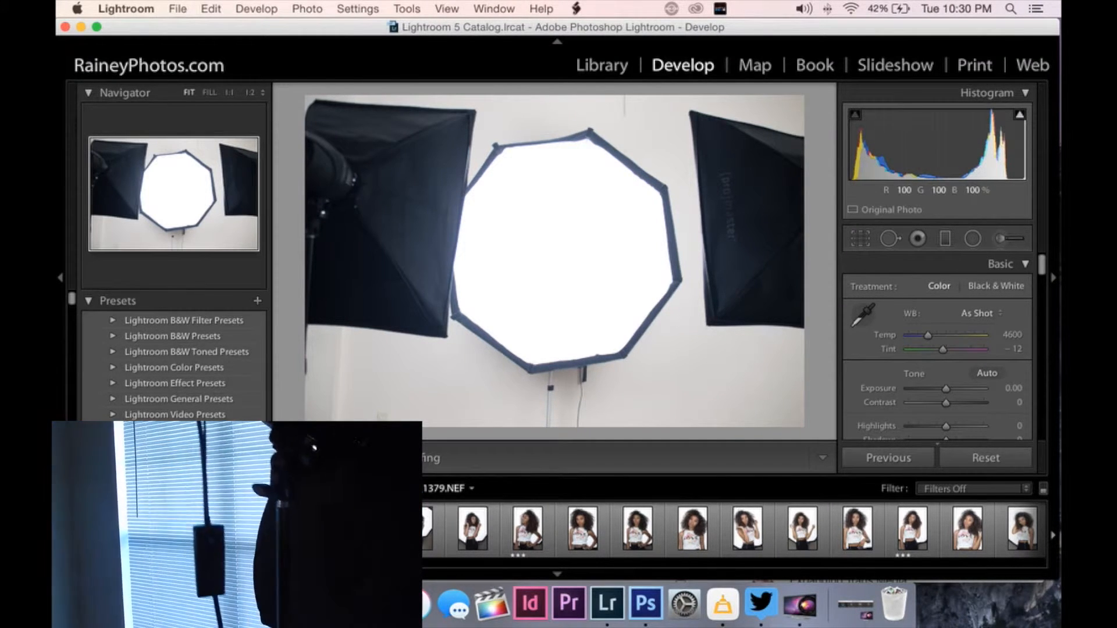
left_click(514, 352)
left_click(515, 352)
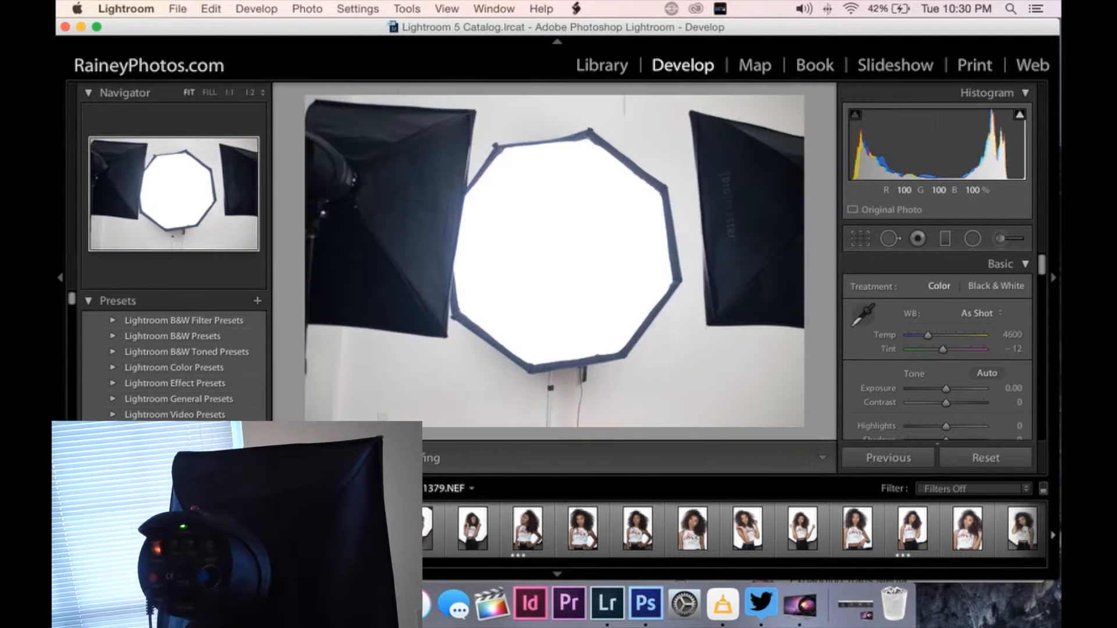
left_click(652, 161)
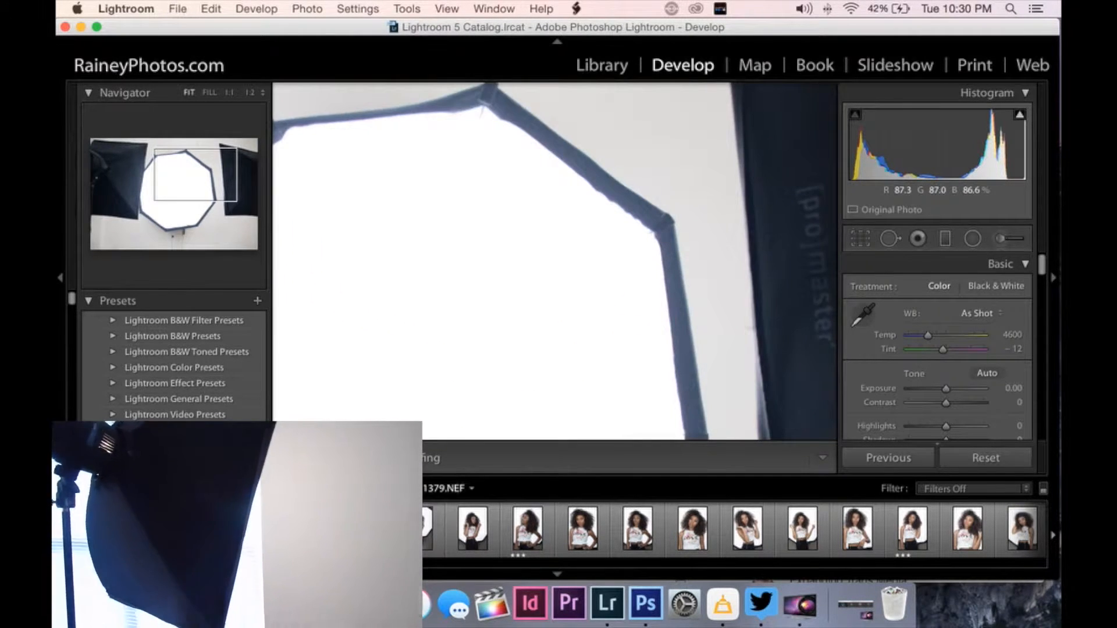
key("z")
Browse forward through the portraits to the full-length wide shot DSC_1398.NEF and inspect the subject and surrounding setup
key("Right")
key("Right")
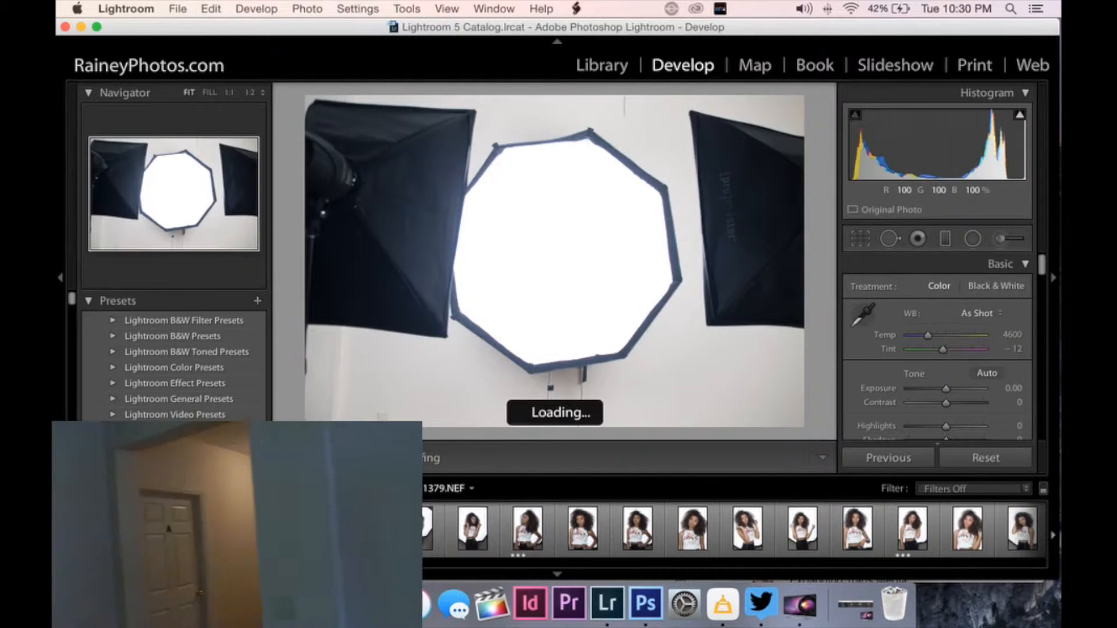
key("Right")
key("Right")
key("Right")
key("Right")
key("Right")
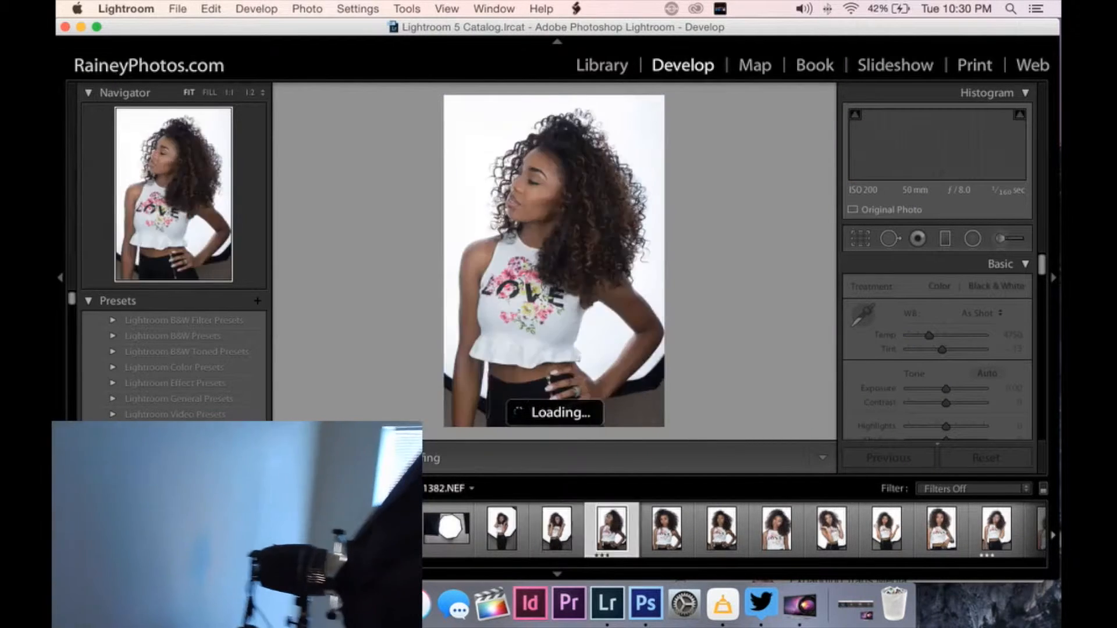
key("Right")
key("Right")
key("Right")
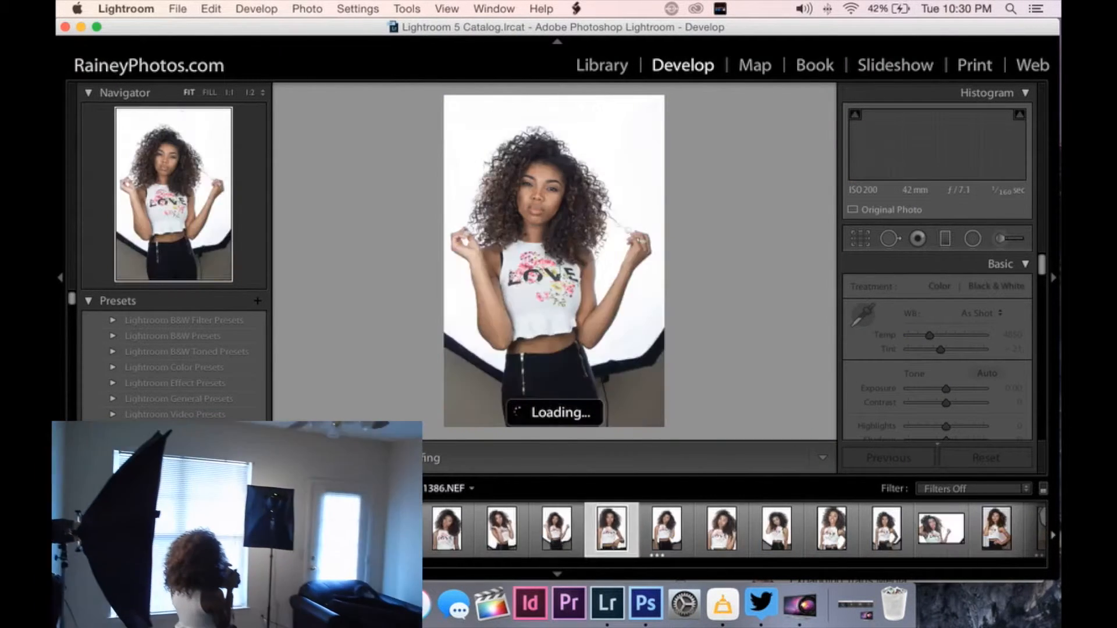
key("Right")
key("Right")
key("Right")
key("Right")
key("Right")
key("Right")
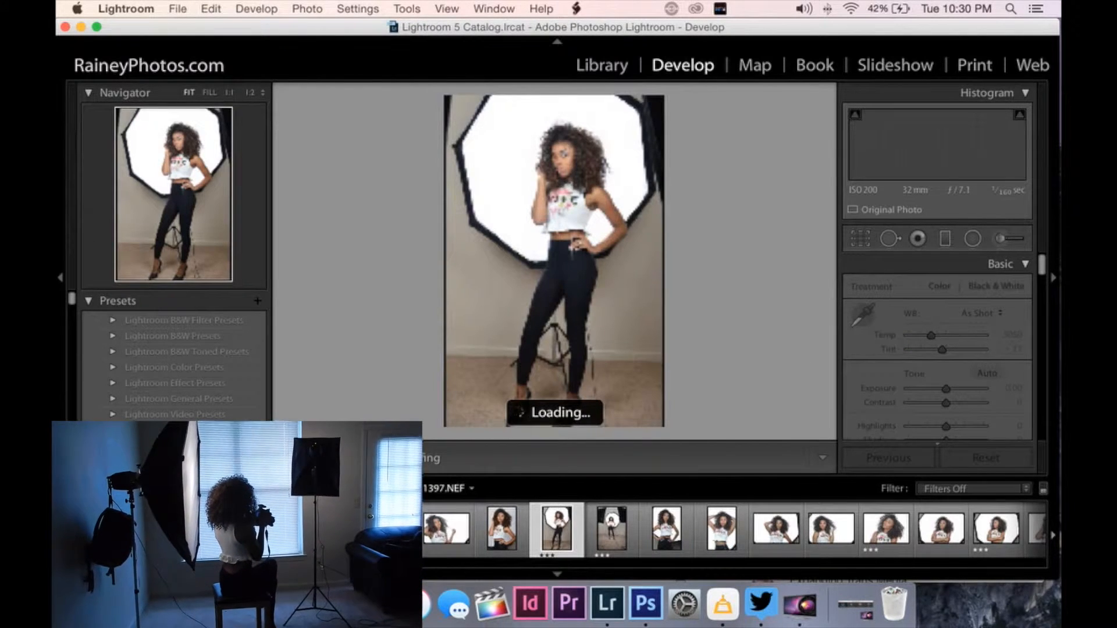
key("Right")
key("Right")
key("Right")
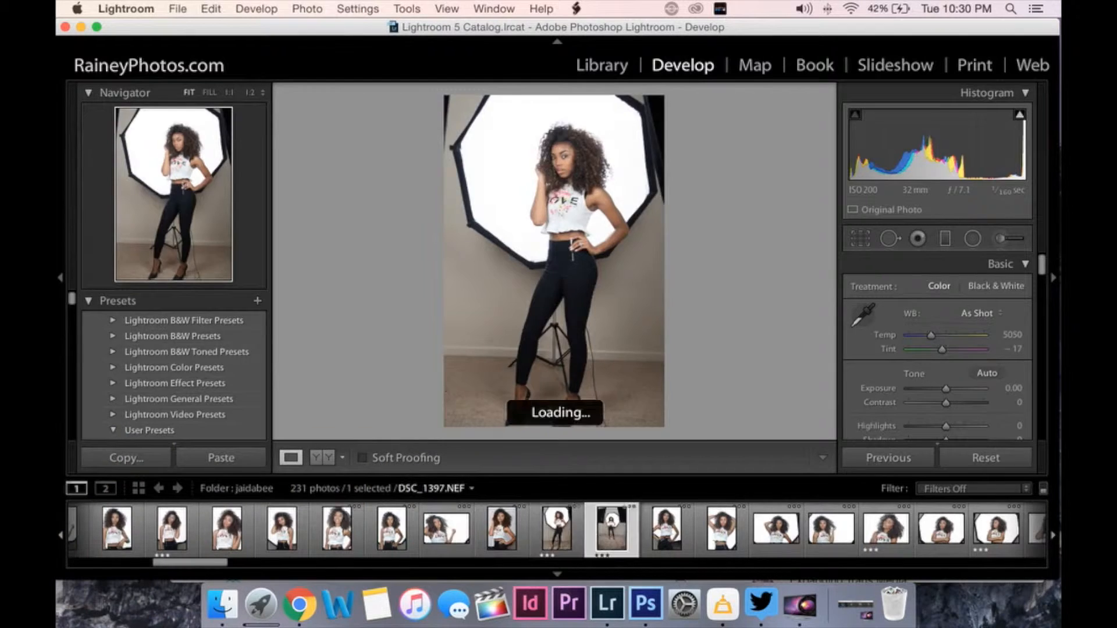
key("Left")
key("Left")
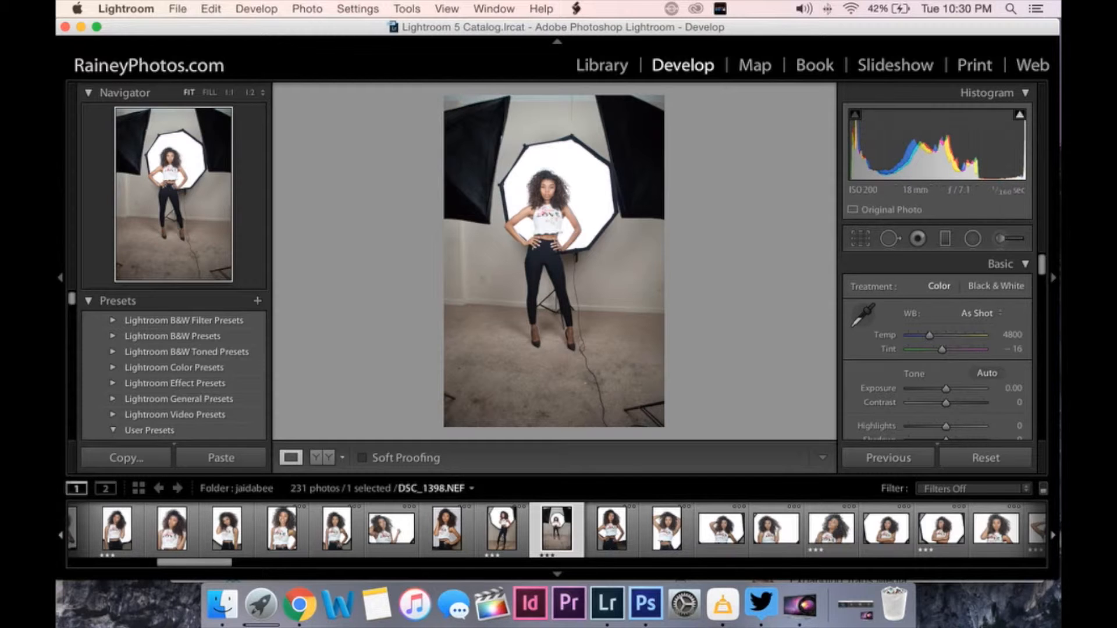
left_click(465, 362)
left_click(465, 362)
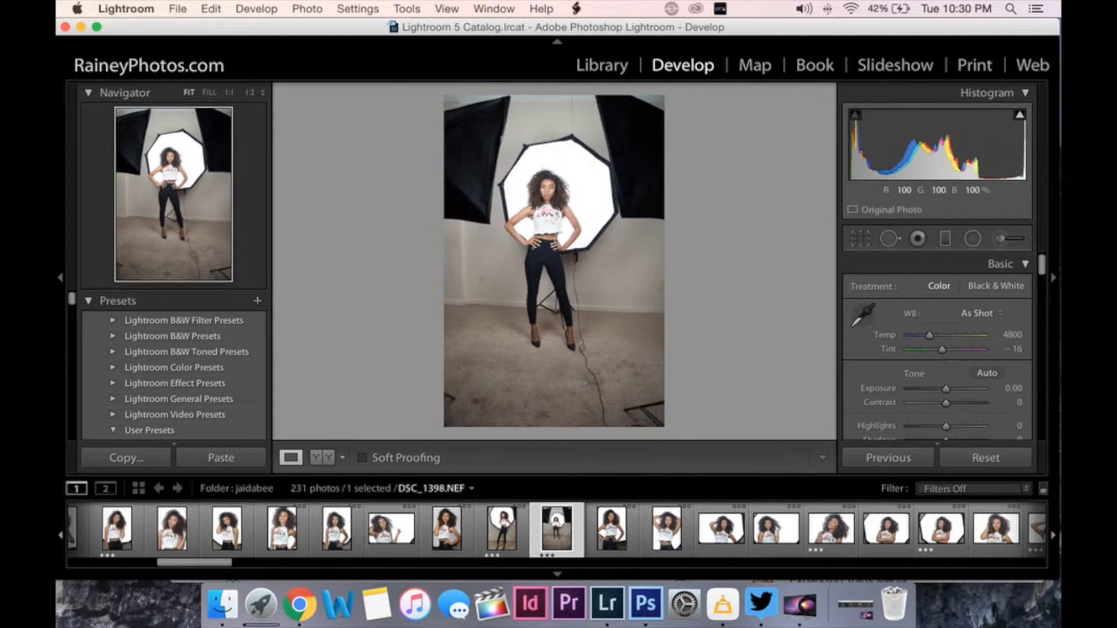
left_click(563, 207)
left_click(563, 208)
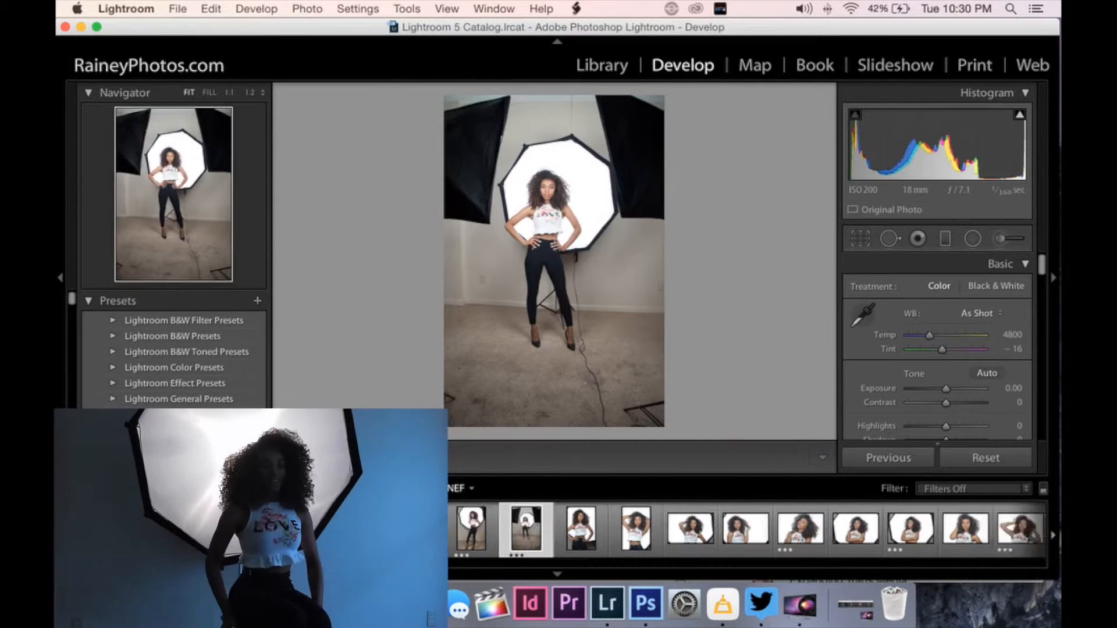
Filter the filmstrip to show only rated photos using the Rated filter preset
scroll(745, 528, "down", 5)
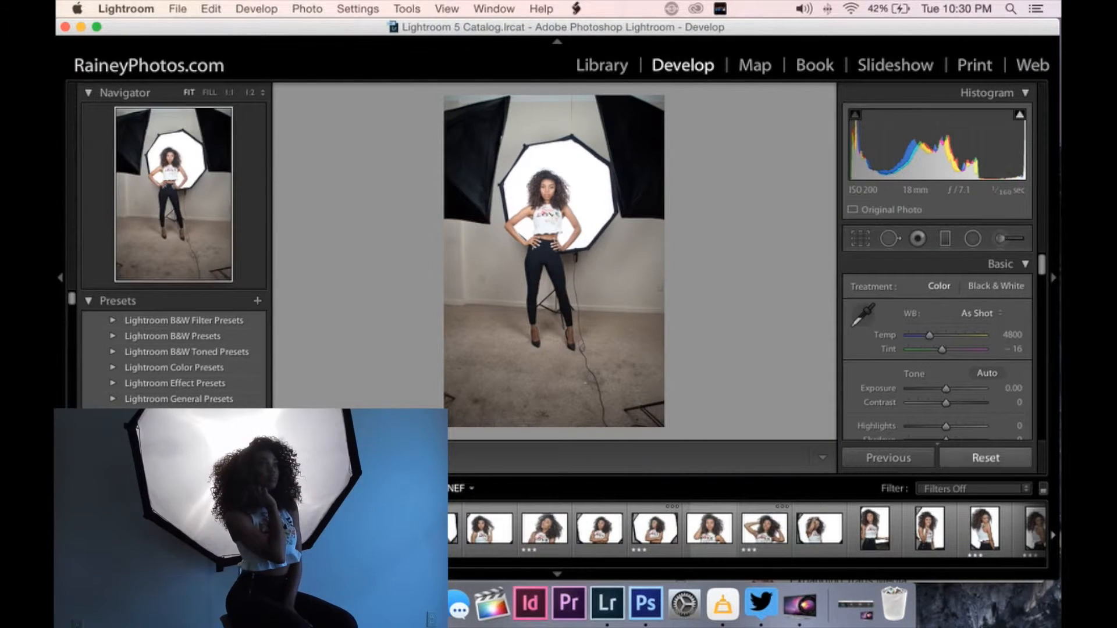
left_click(975, 489)
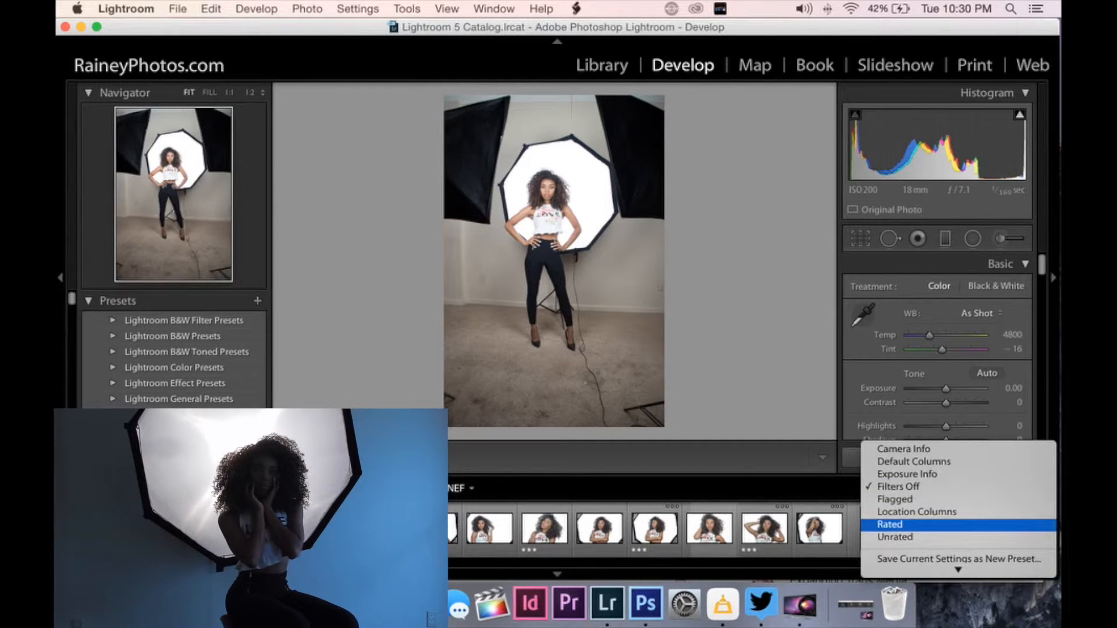
left_click(890, 524)
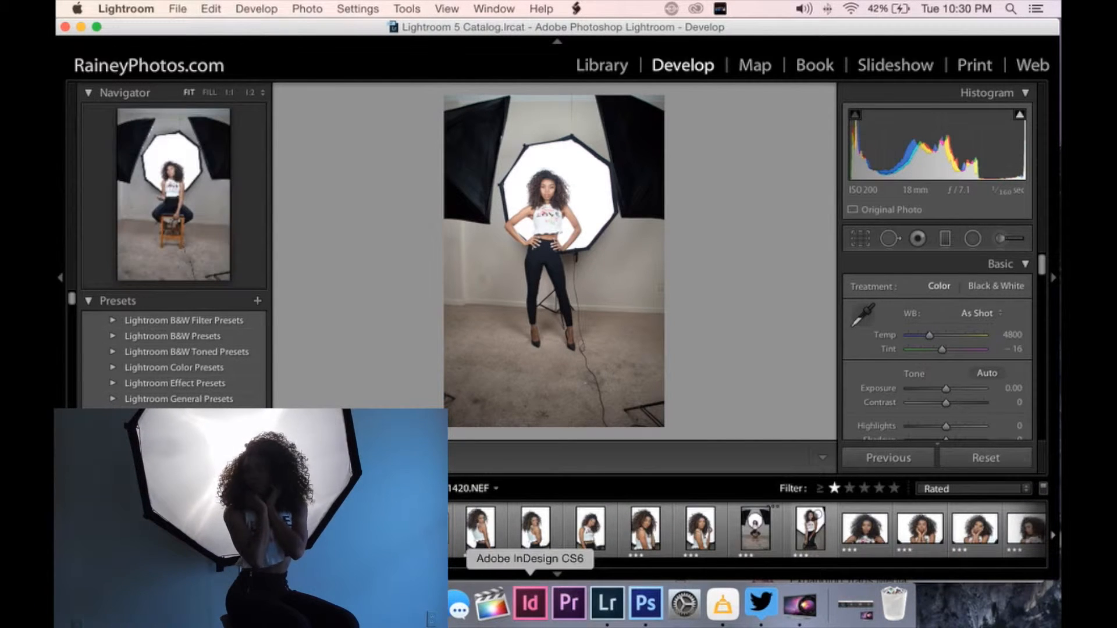
Browse the rated photos to the portrait DSC_1430.NEF and inspect the face up close
scroll(566, 529, "down", 4)
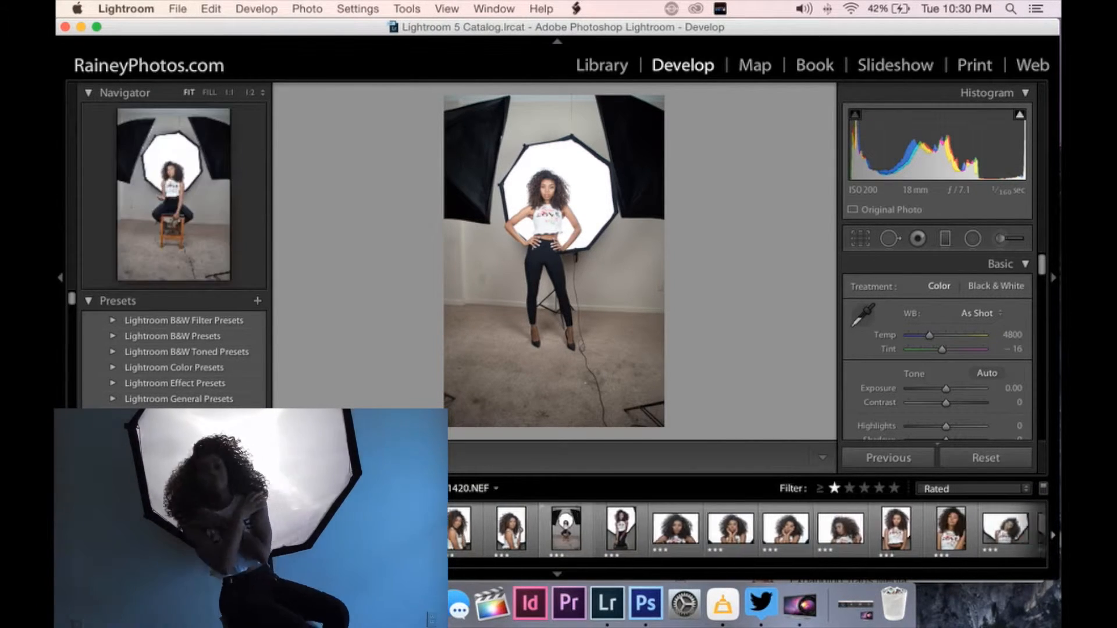
scroll(565, 527, "down", 3)
left_click(502, 528)
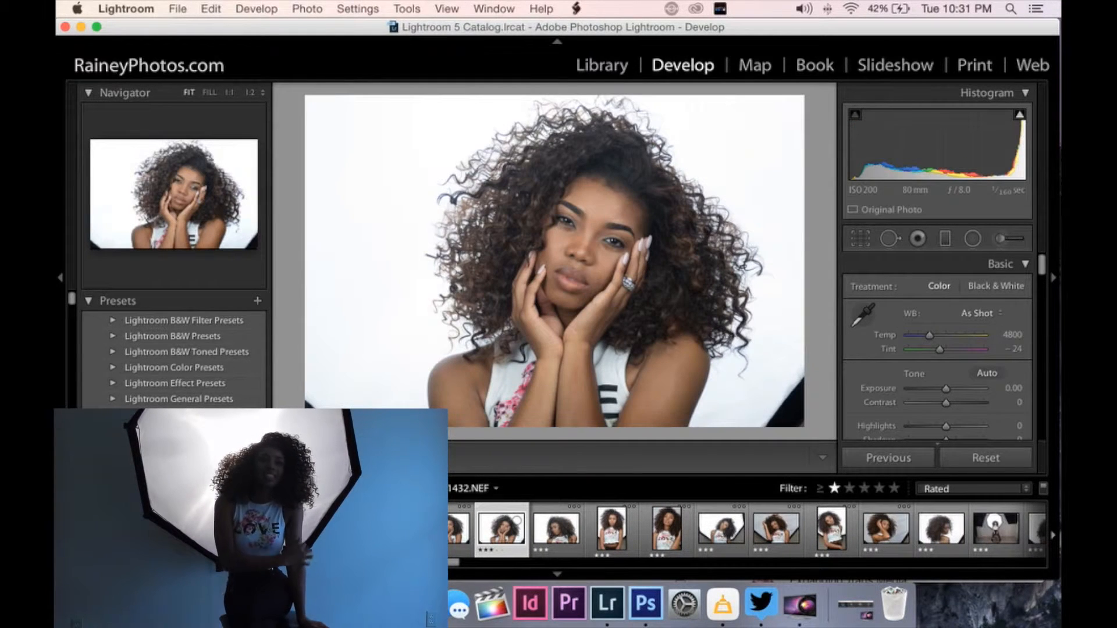
left_click(556, 530)
key("Left")
key("Left")
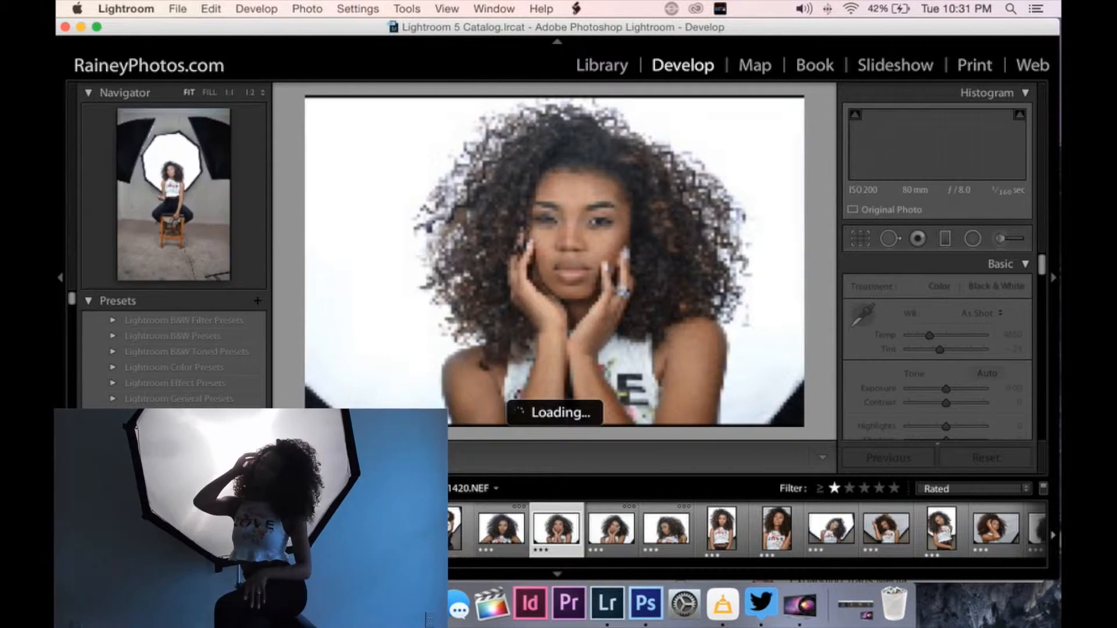
key("z")
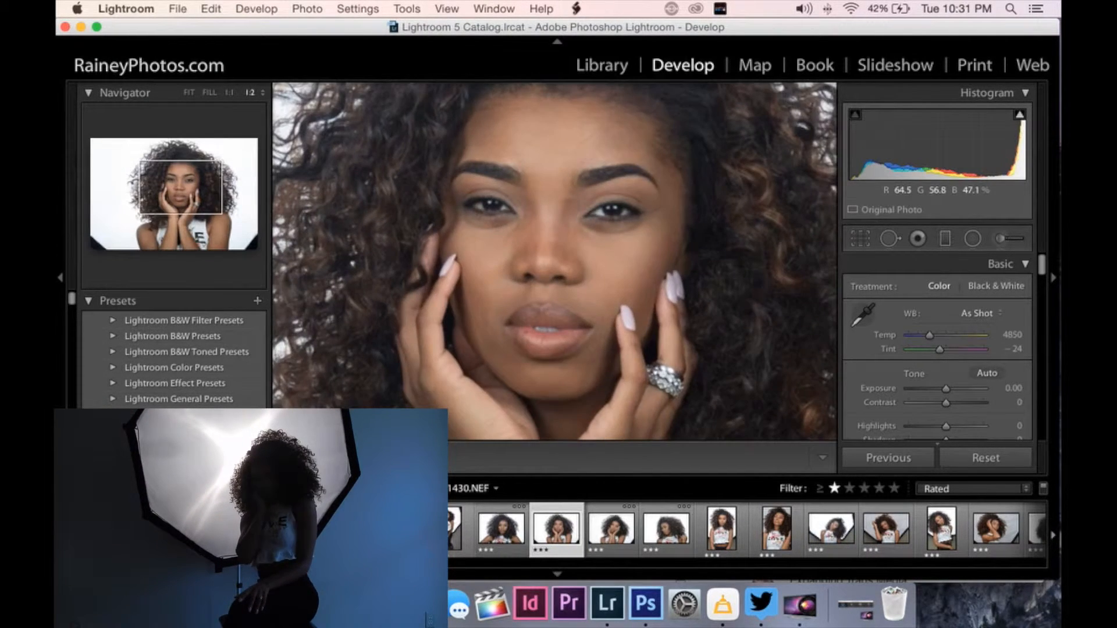
key("z")
Open the backlit color portrait DSC_1495.NEF from the rated photos and reset all its develop settings
scroll(832, 529, "right", 4)
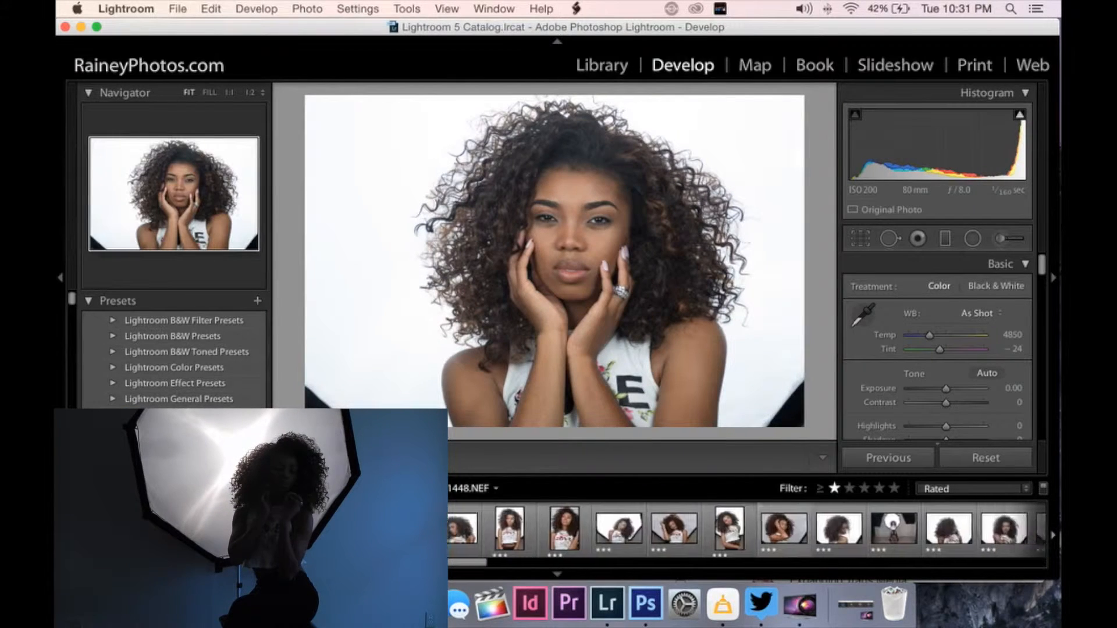
scroll(832, 530, "right", 8)
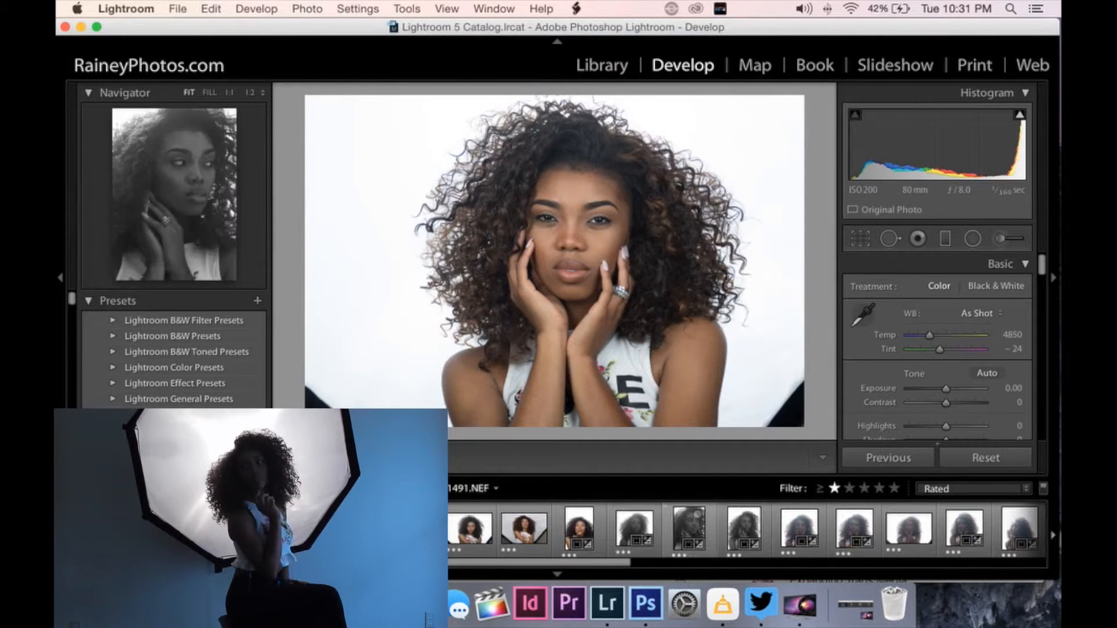
left_click(744, 528)
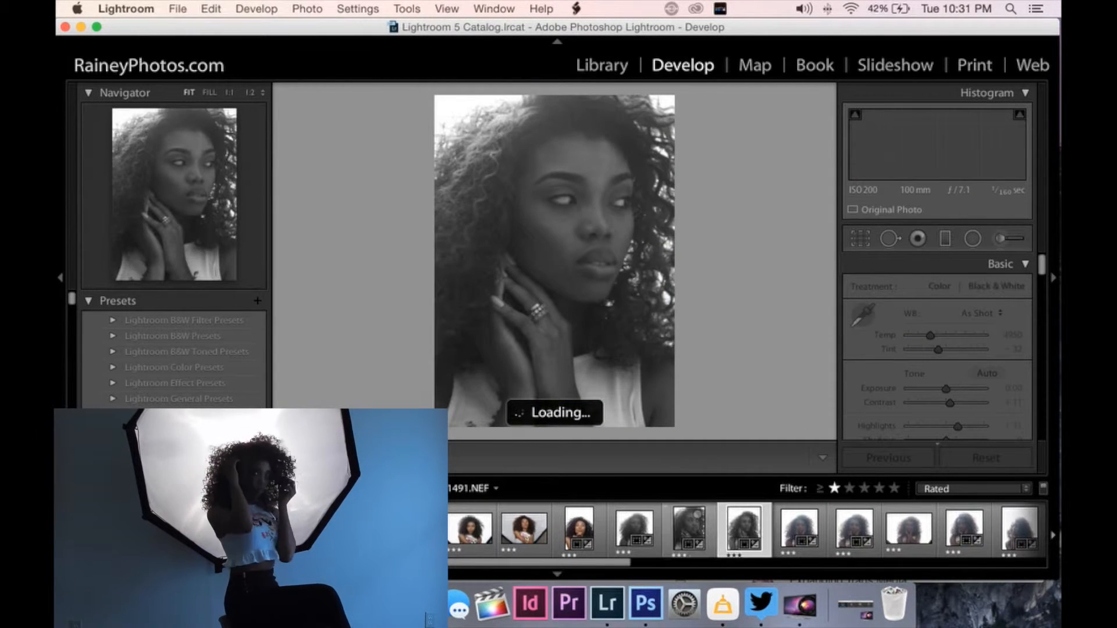
key("Right")
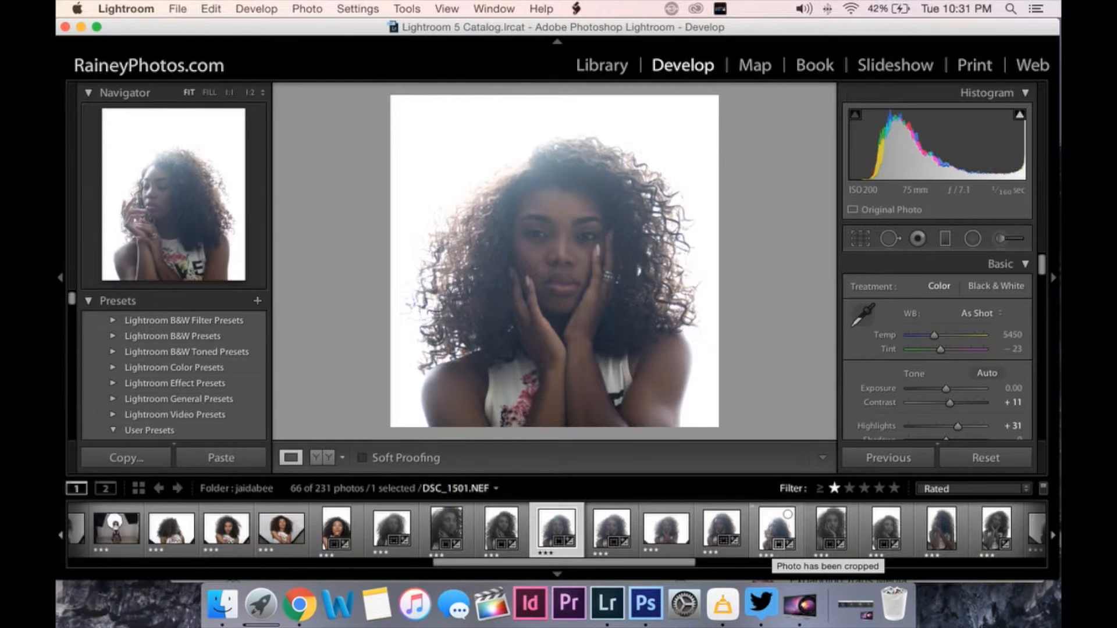
left_click(567, 244)
left_click(568, 245)
scroll(948, 401, "down", 5)
scroll(937, 349, "down", 2)
left_click(985, 458)
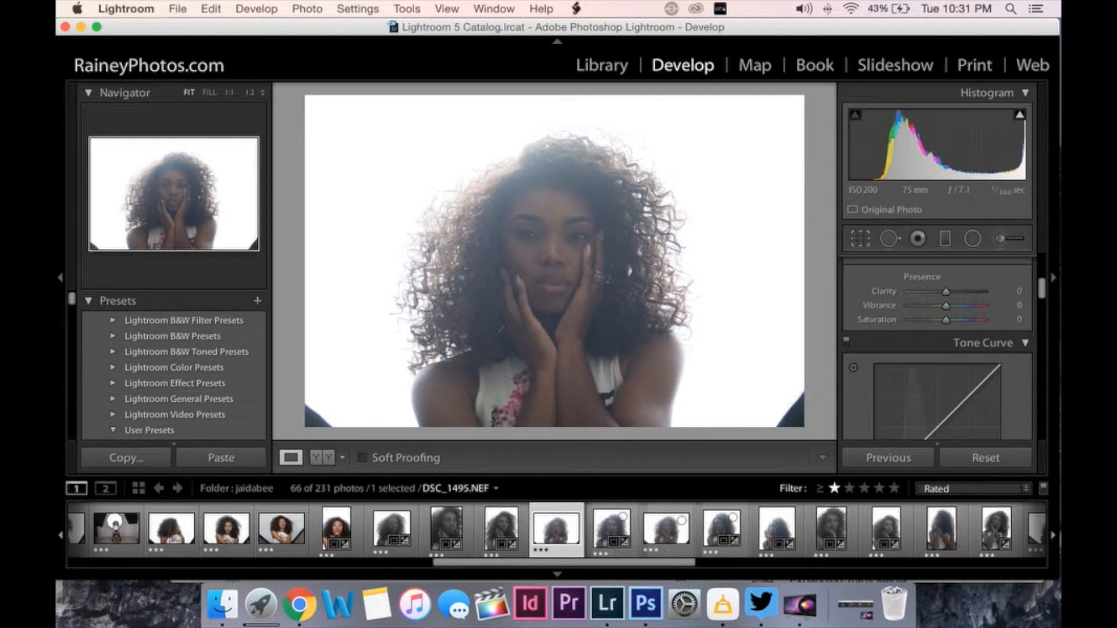
Crop the backlit portrait to a nearly square frame, trimming both sides to cut off the dark lower corners and centering the subject
key("z")
key("z")
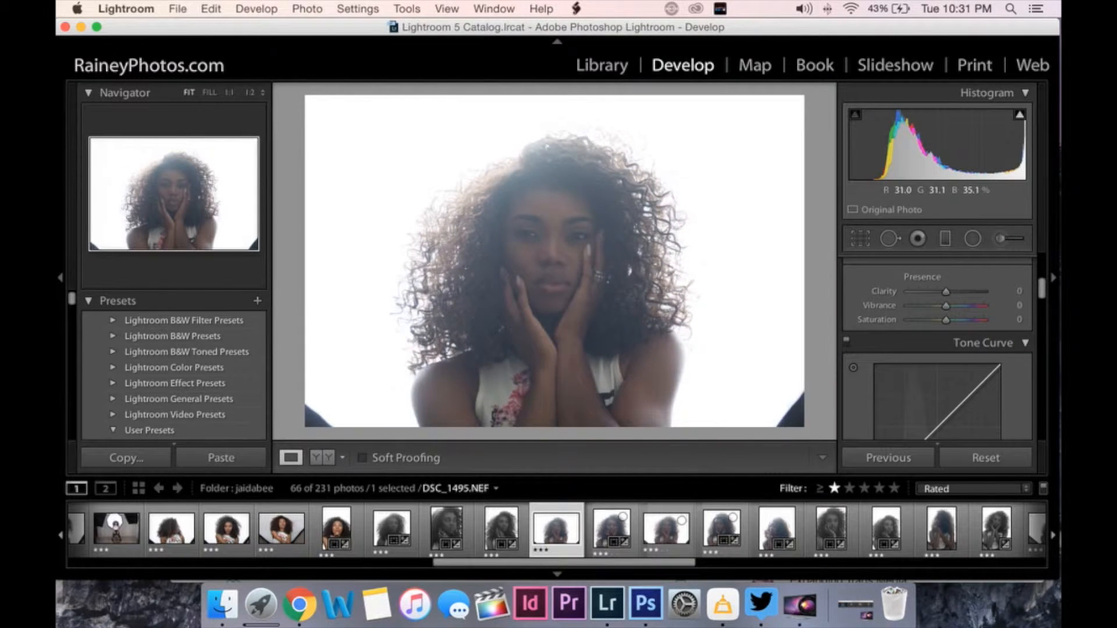
key("r")
left_click_drag(331, 262, 327, 261)
left_click_drag(781, 261, 740, 261)
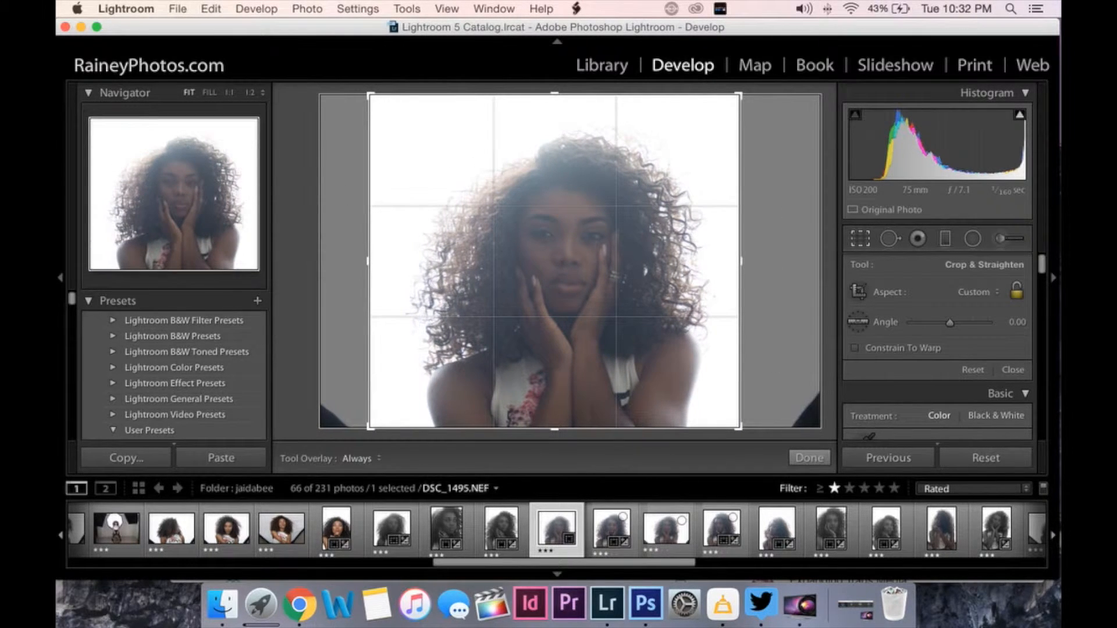
left_click_drag(570, 262, 554, 261)
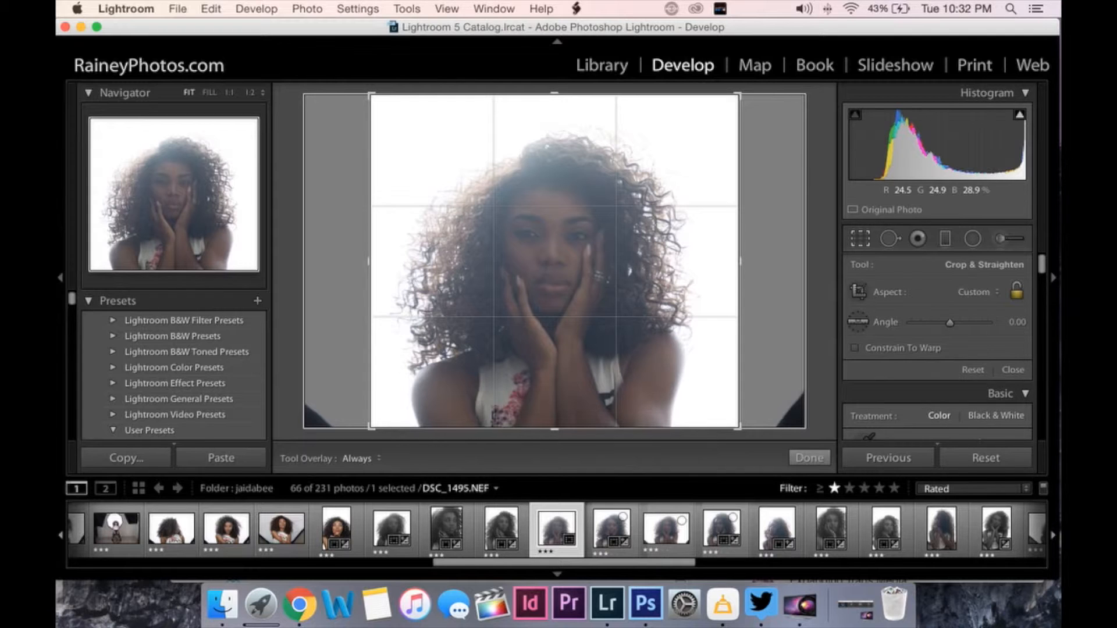
key("Return")
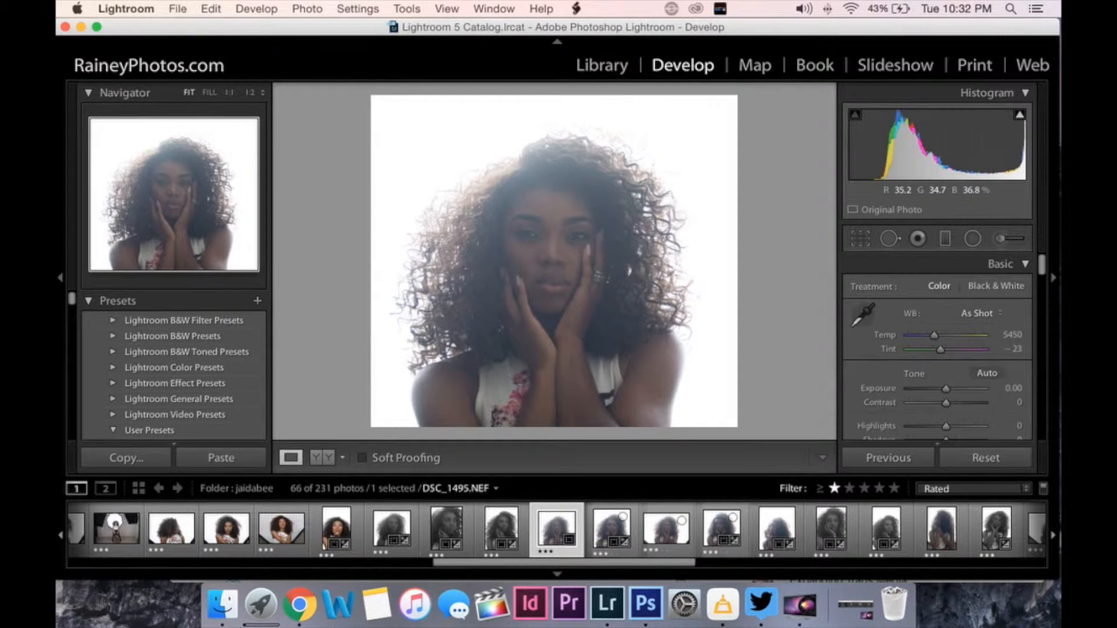
Examine the face, hands and shirt of the cropped portrait up close, and return to the full view
key("z")
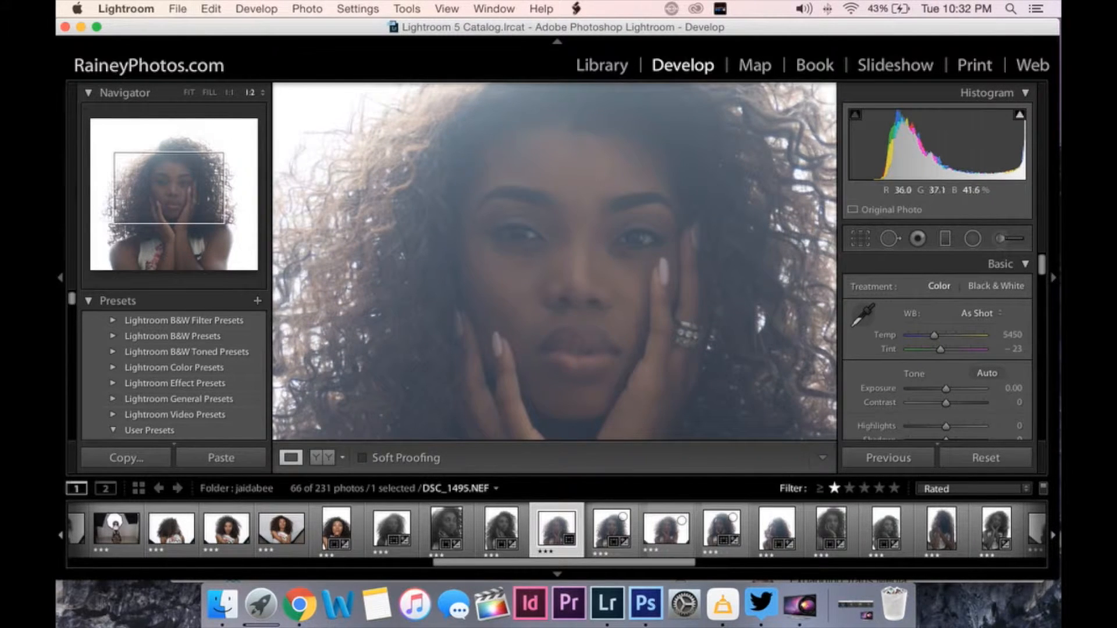
scroll(456, 359, "down", 5)
scroll(554, 262, "down", 10)
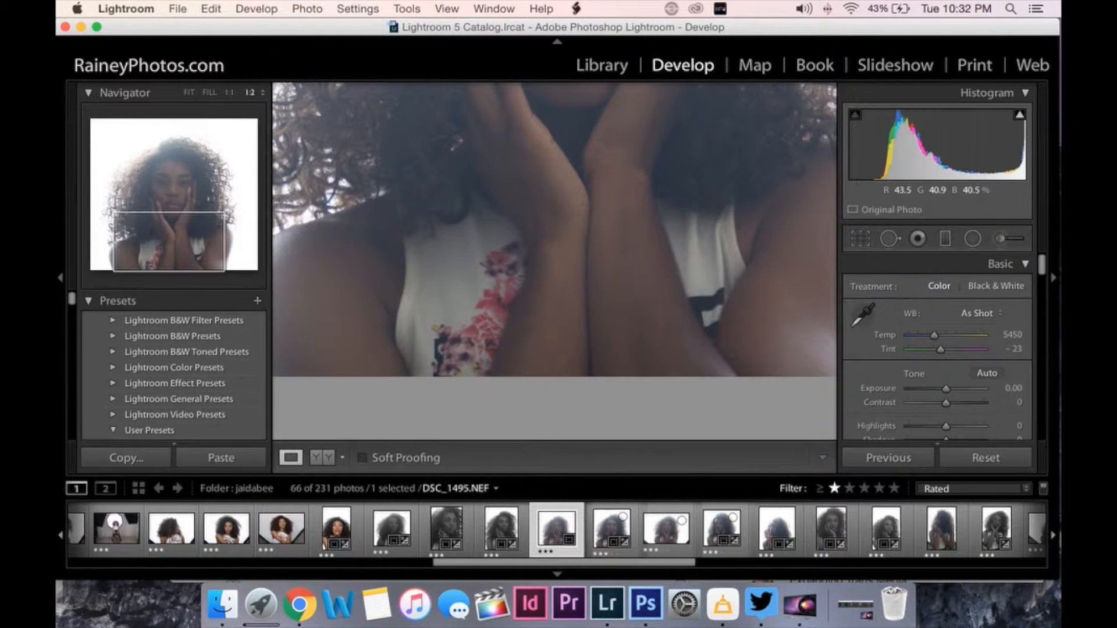
scroll(554, 262, "up", 12)
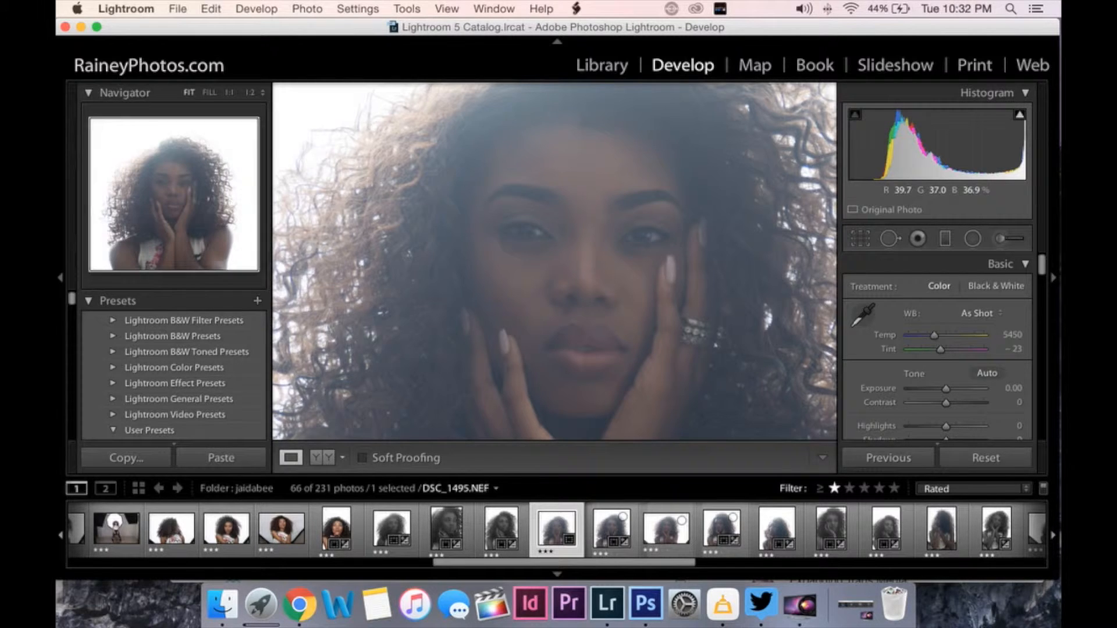
key("z")
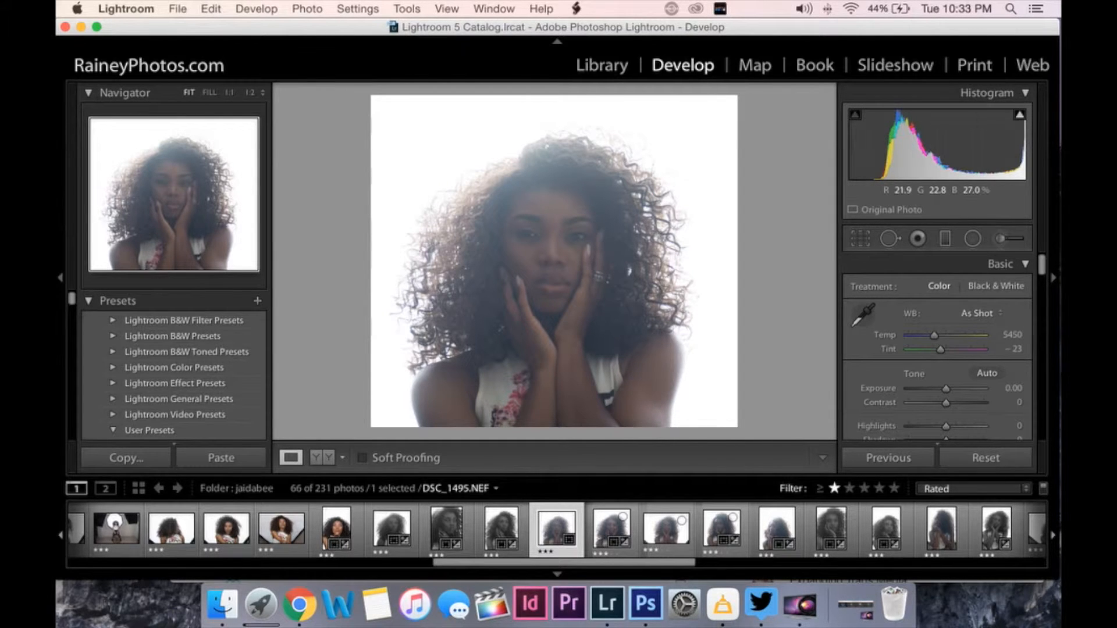
Set the portrait's Blacks to −20 and its Contrast to +20, checking the face up close
key("z")
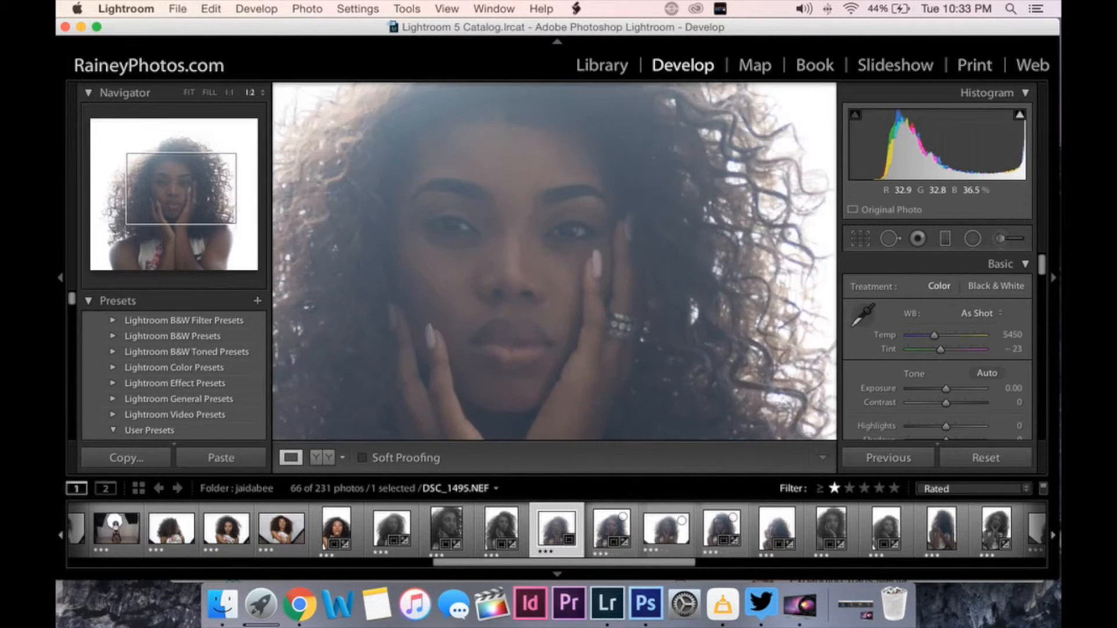
key("z")
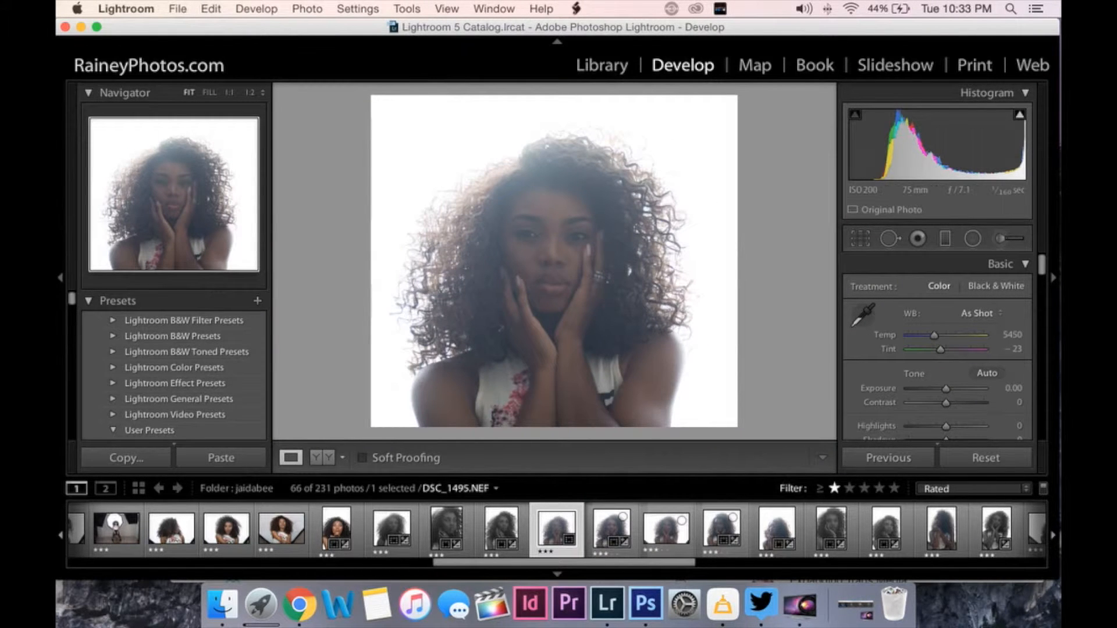
scroll(931, 361, "down", 3)
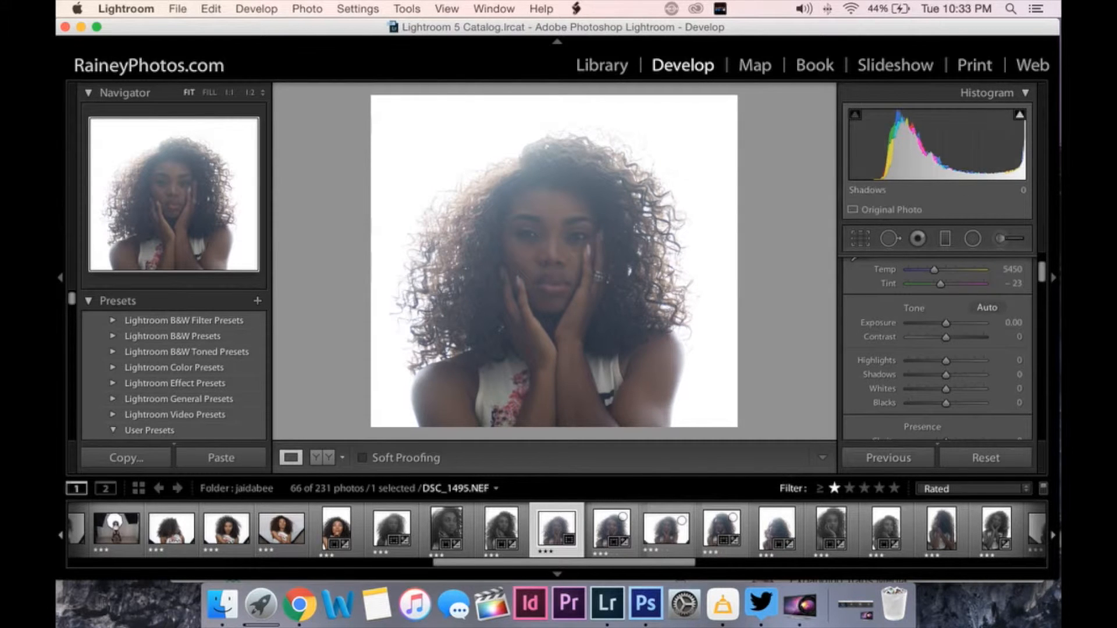
left_click_drag(946, 403, 938, 403)
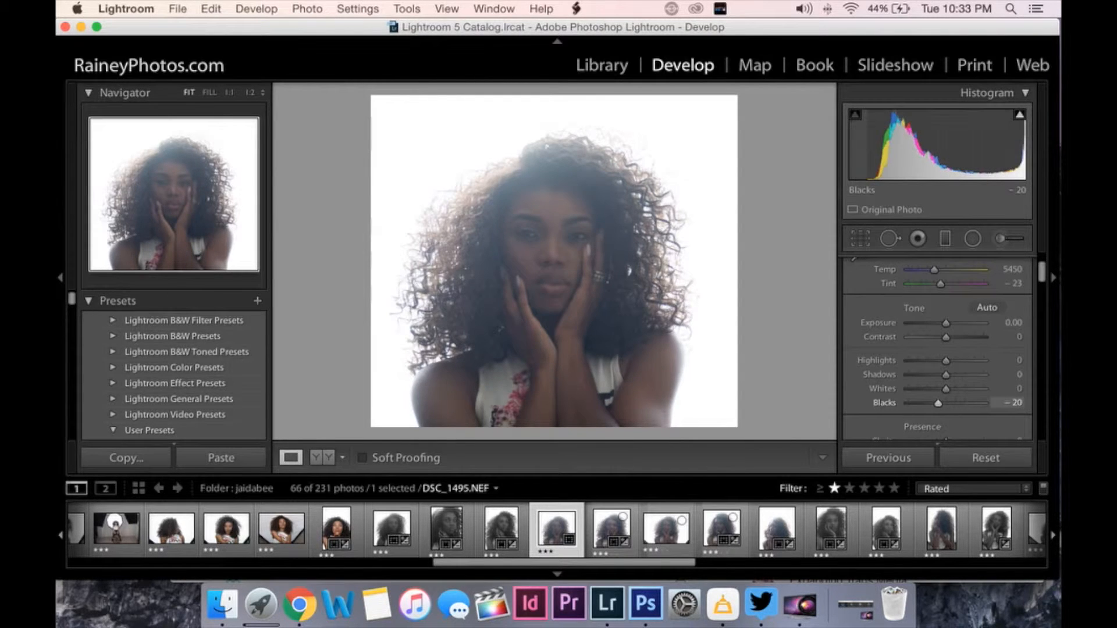
left_click(542, 220)
key("z")
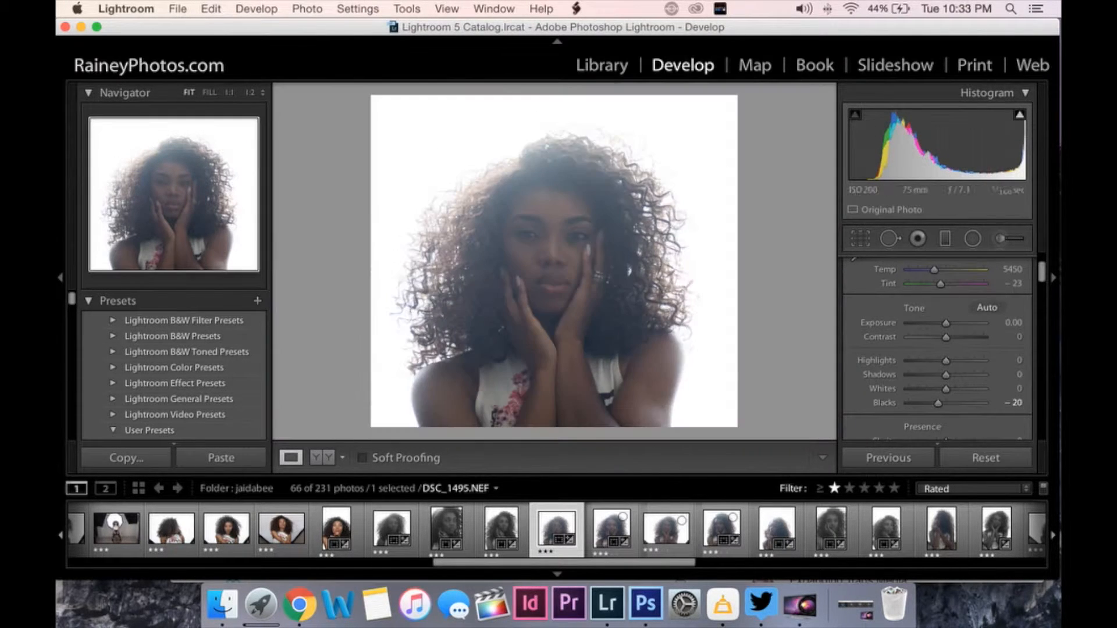
left_click_drag(946, 337, 983, 337)
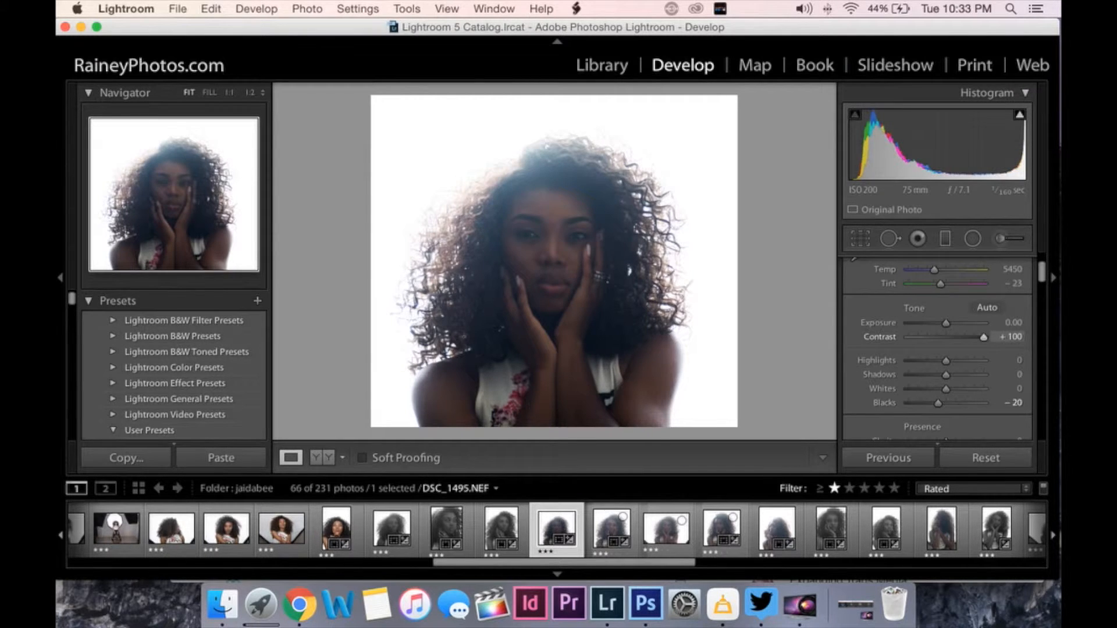
left_click_drag(983, 336, 954, 337)
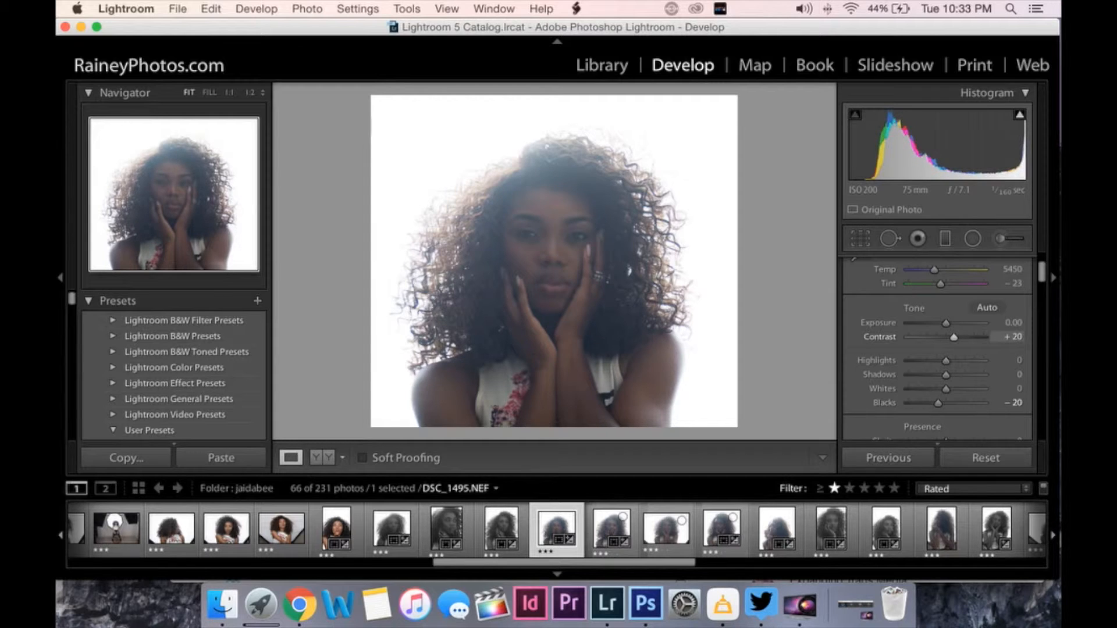
Set the Highlights to +52 and dismiss the failed-download alert
scroll(949, 349, "down", 2)
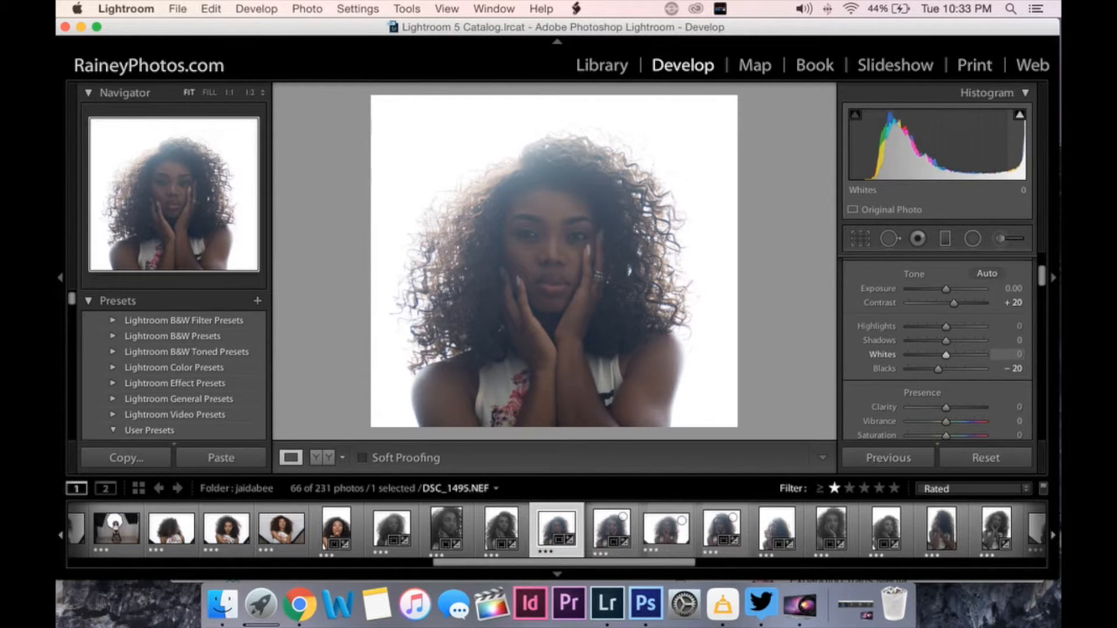
left_click_drag(946, 326, 983, 326)
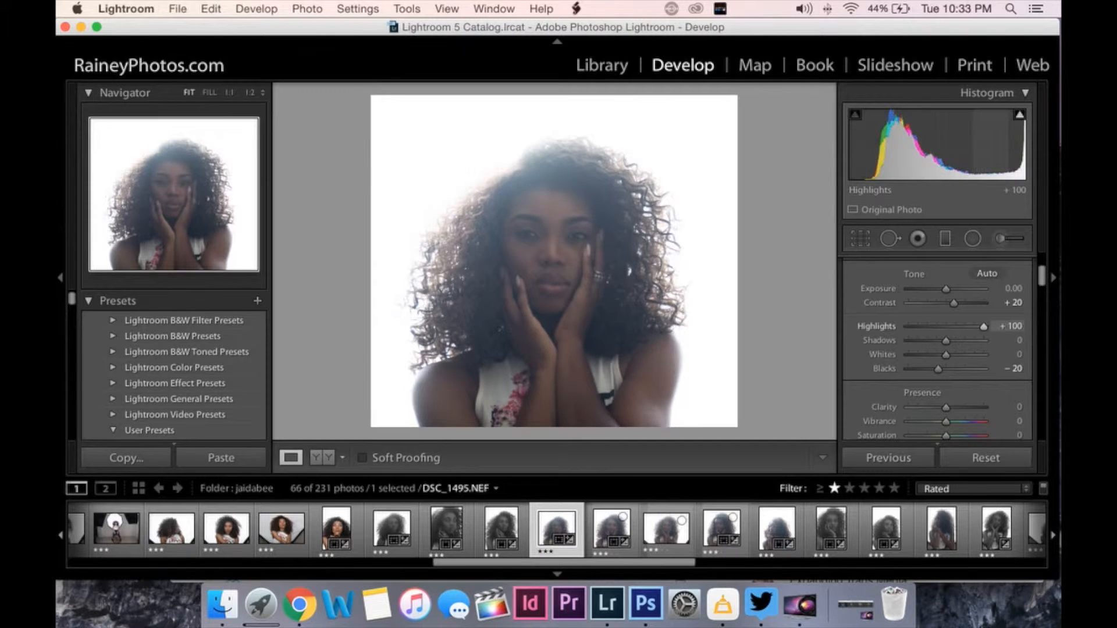
mouse_move(983, 327)
left_mouse_down()
mouse_move(907, 326)
mouse_move(965, 327)
left_mouse_up()
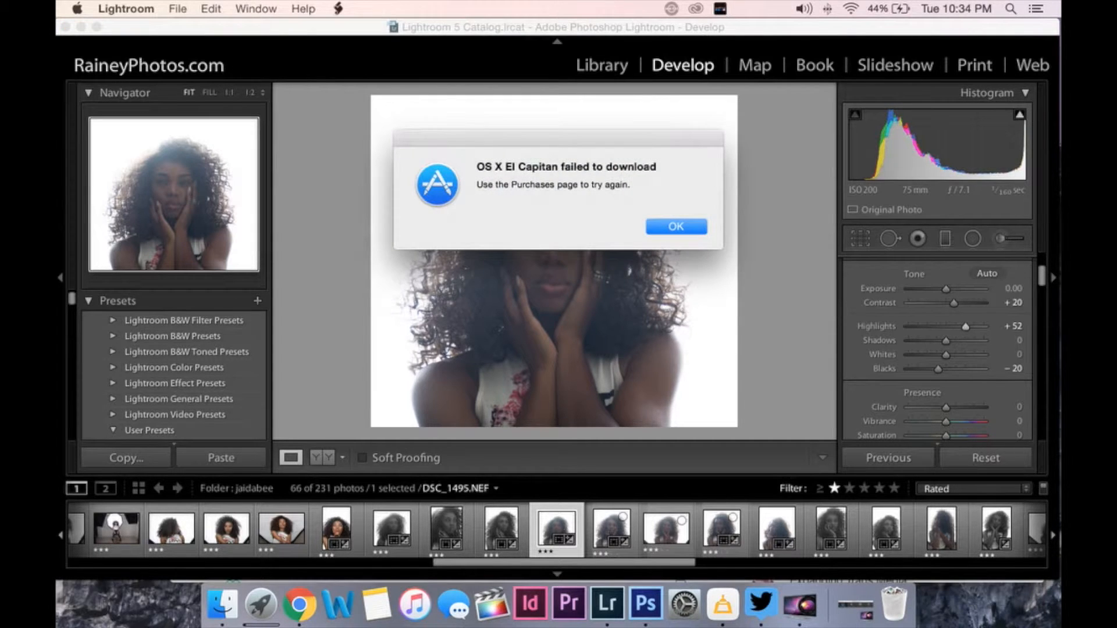
key("Return")
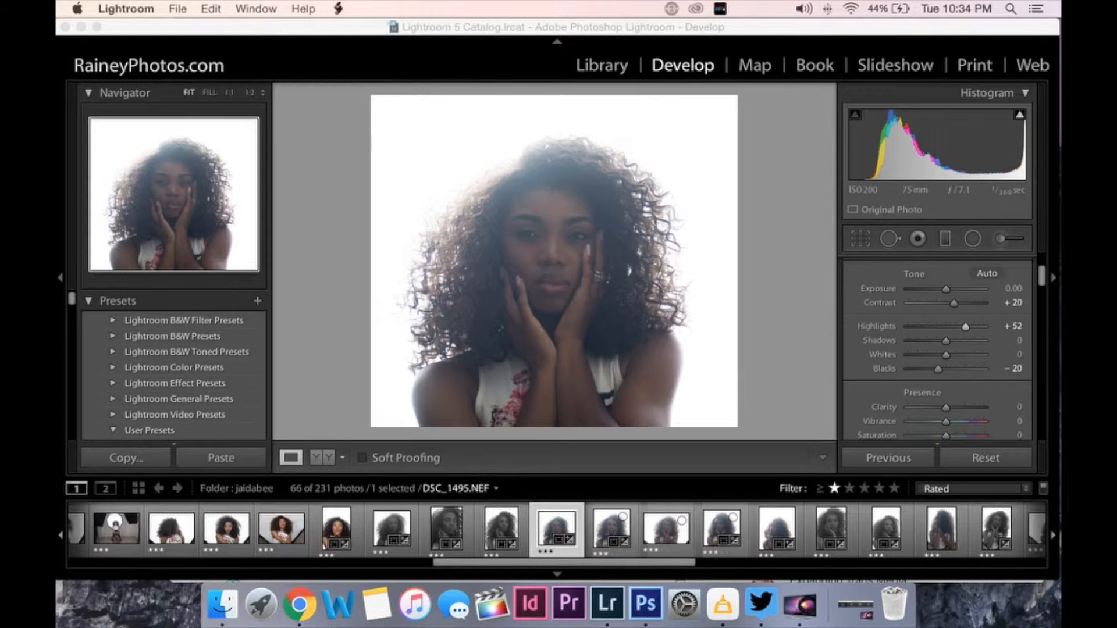
Check the face up close and set the Whites to +25
left_click(554, 249)
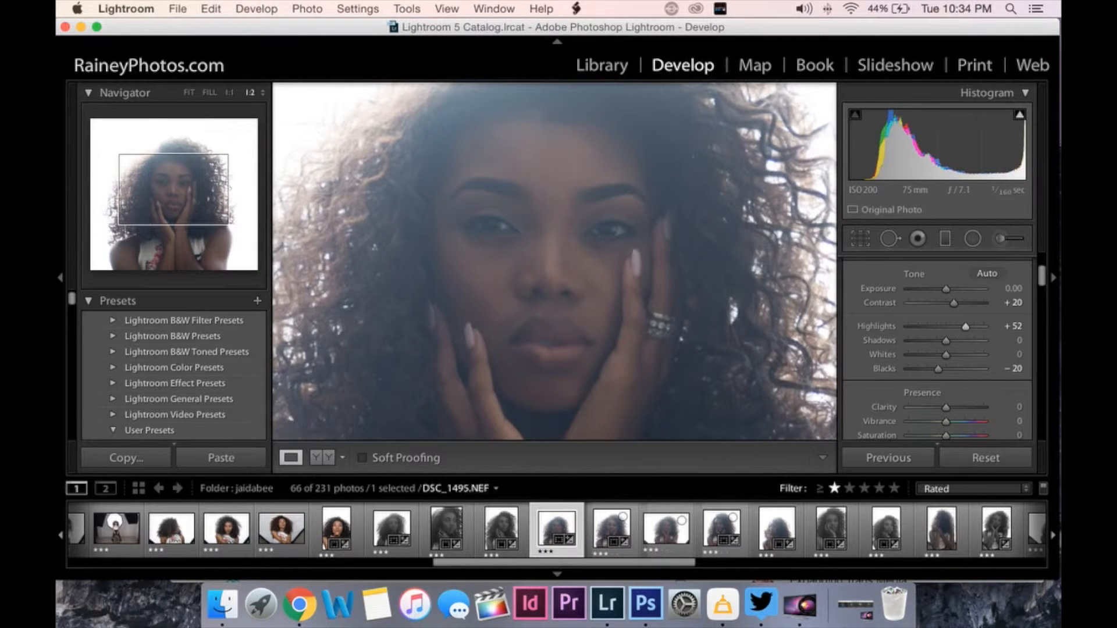
key("z")
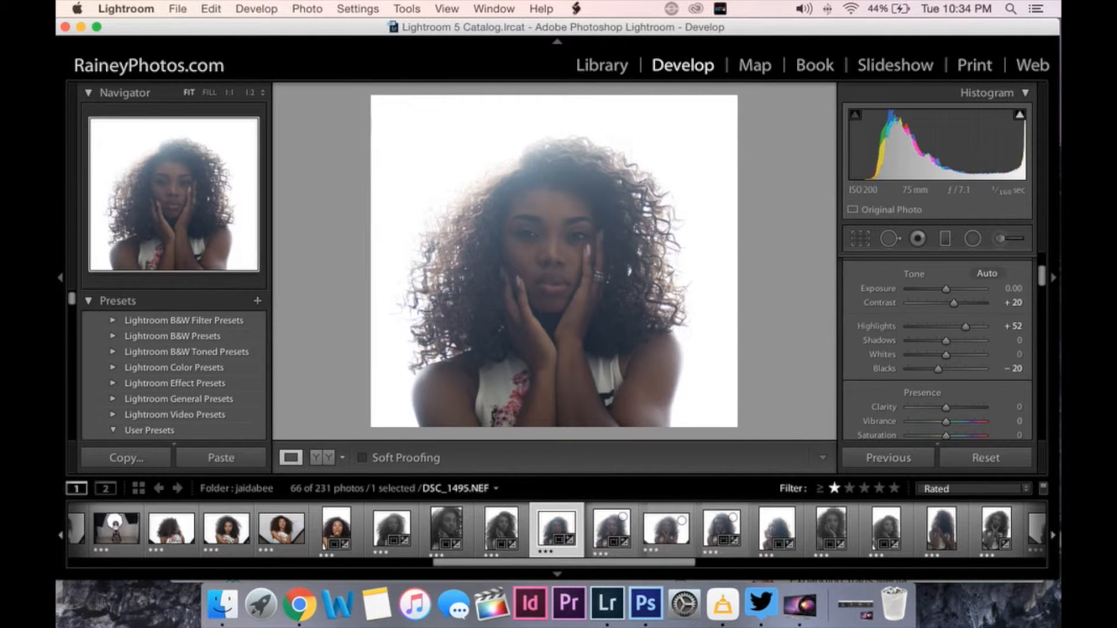
scroll(938, 349, "down", 3)
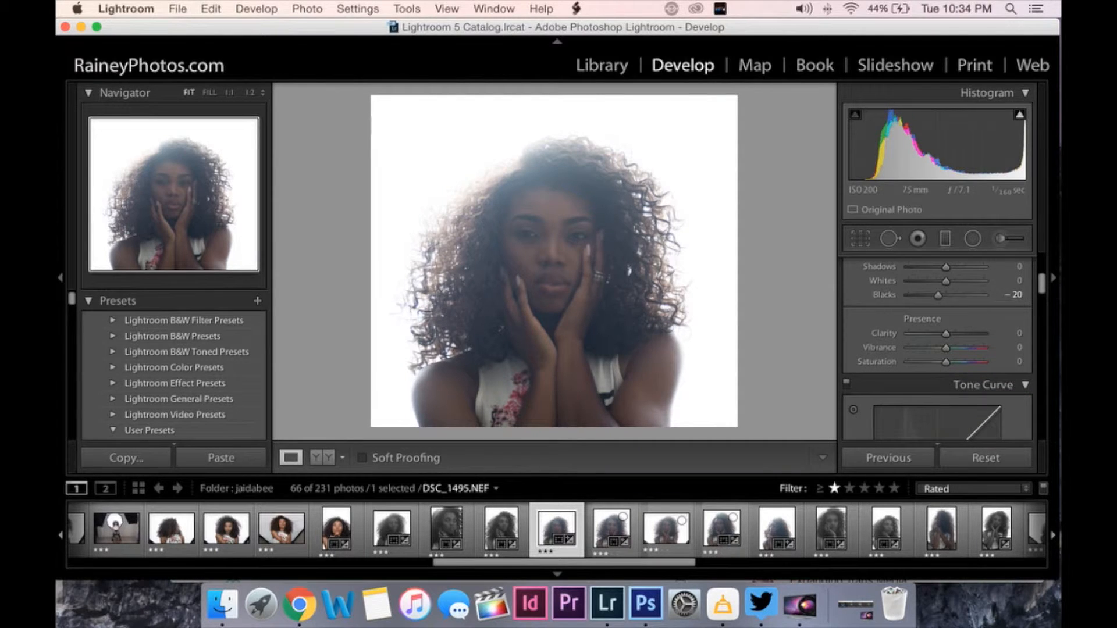
left_click_drag(946, 281, 956, 280)
Try Clarity at +100 and at −100, inspect the effect on the face, and return Clarity to 0
scroll(937, 326, "down", 1)
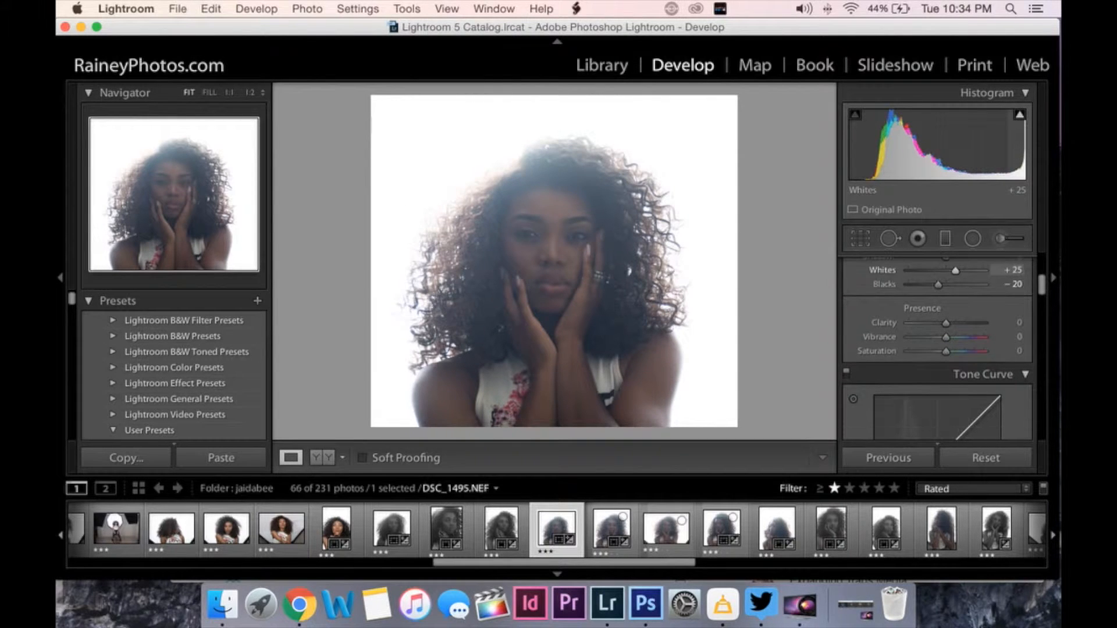
left_click_drag(946, 322, 984, 323)
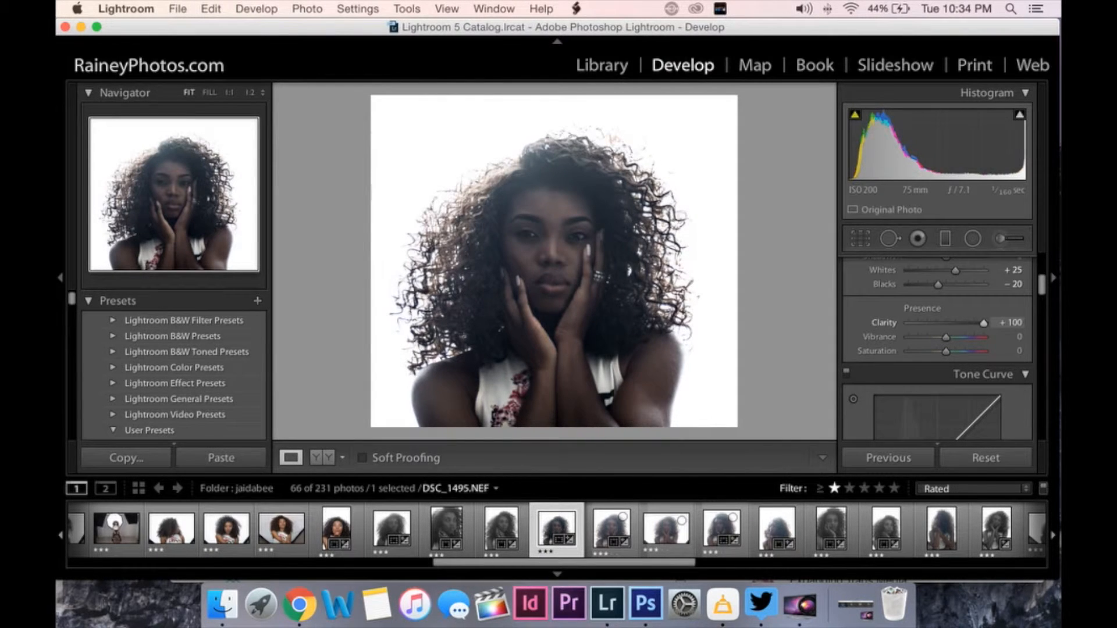
left_click_drag(983, 322, 907, 322)
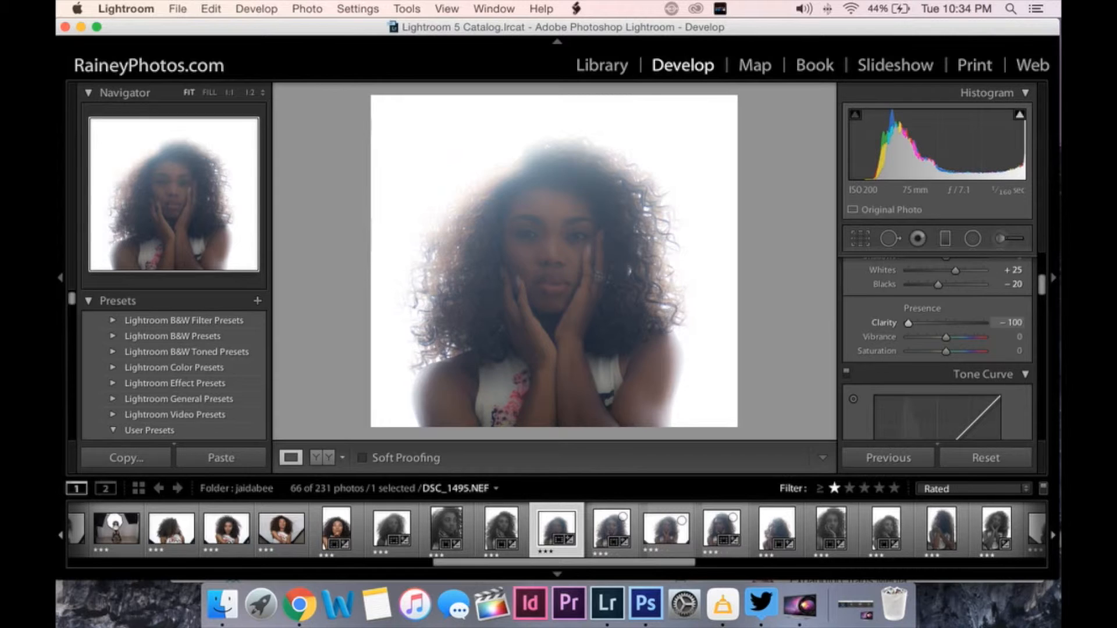
key("z")
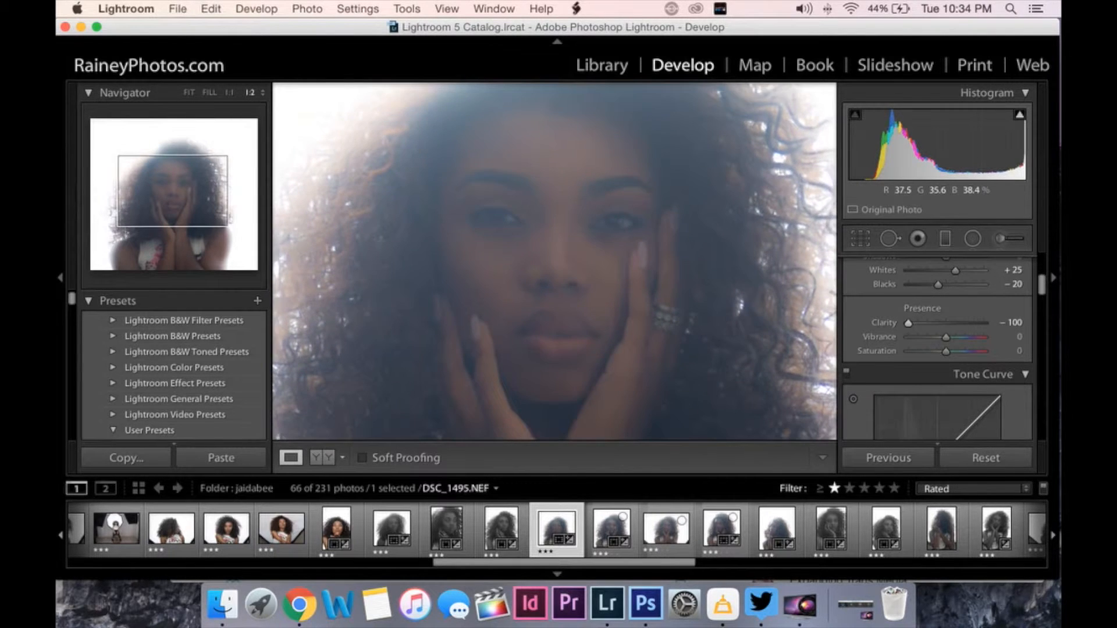
key("z")
left_click_drag(908, 323, 946, 322)
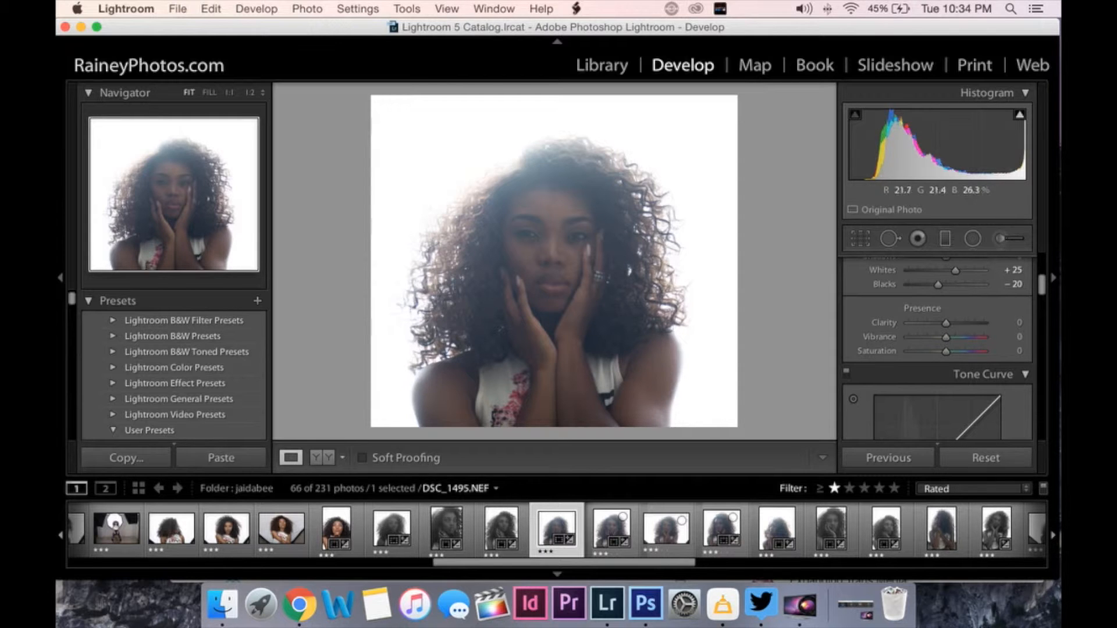
key("z")
key("z")
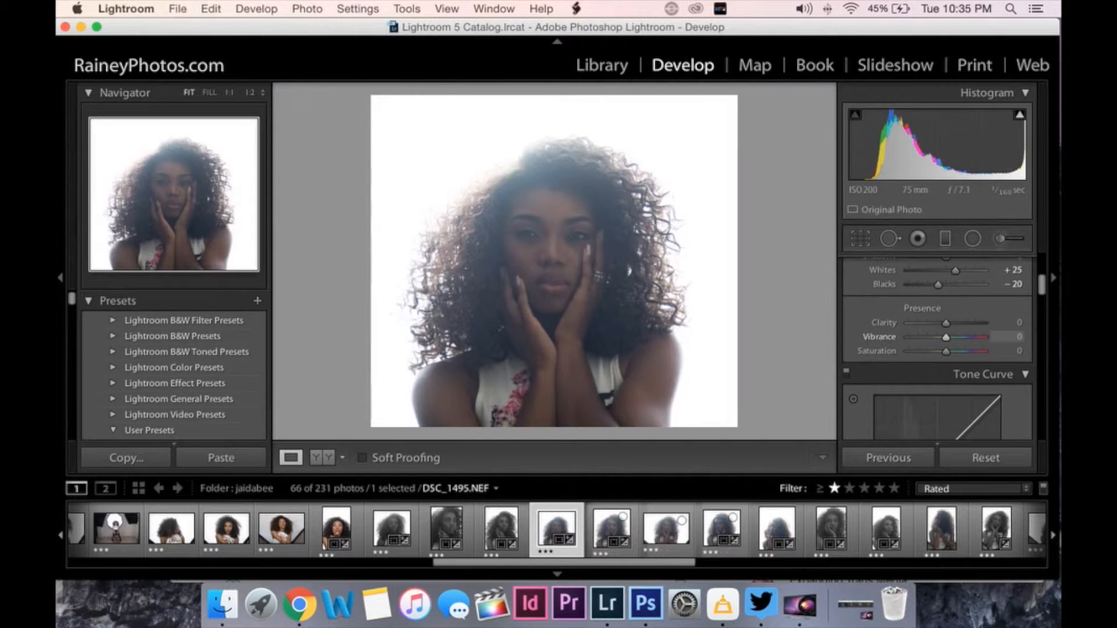
Try a black-and-white look by lowering Saturation to −100, and undo the change to restore the color
scroll(946, 337, "down", 3)
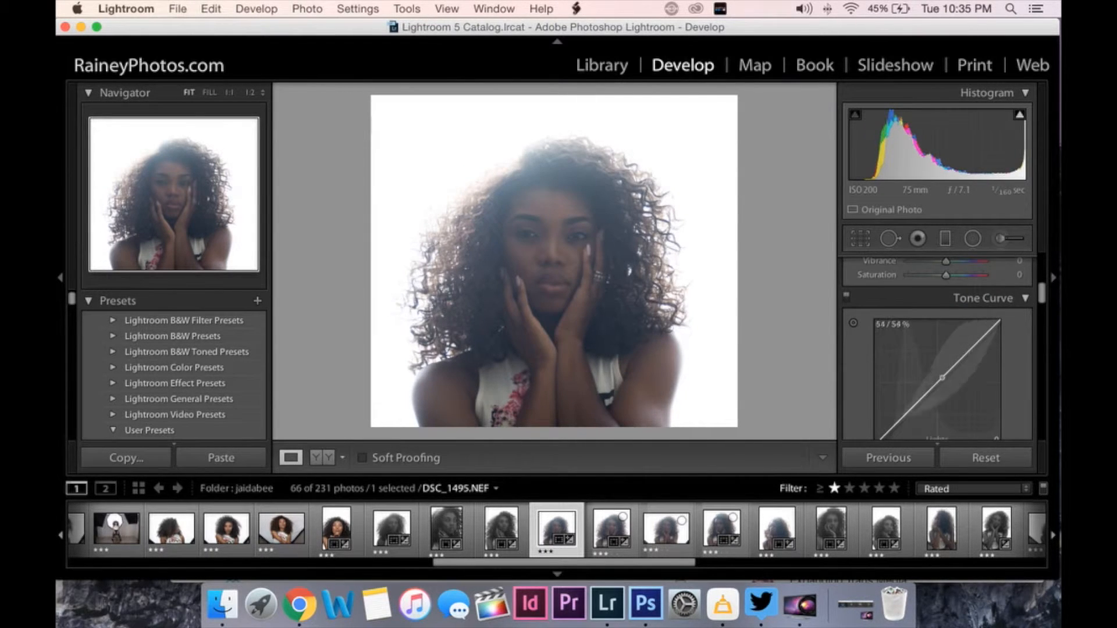
scroll(942, 376, "up", 3)
left_click_drag(946, 342, 907, 342)
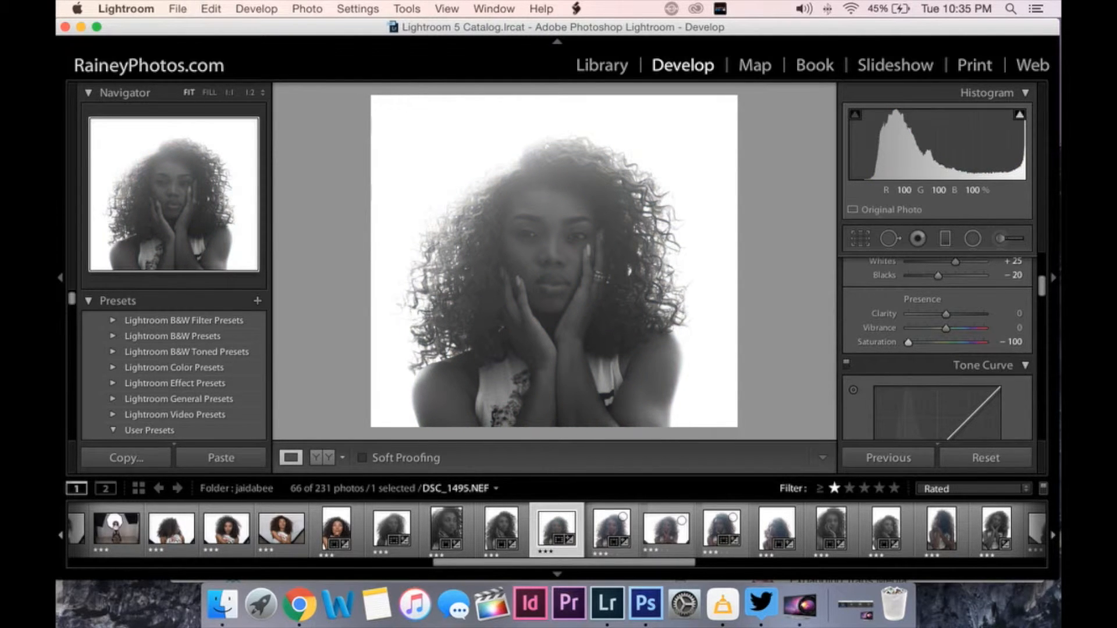
scroll(931, 296, "up", 3)
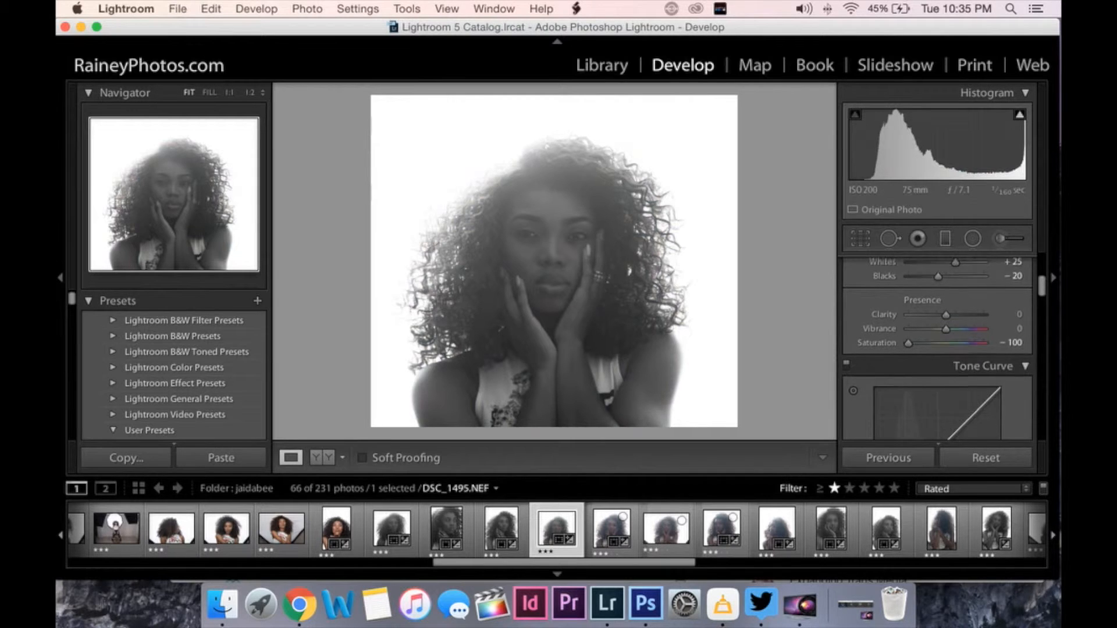
left_click_drag(953, 273, 952, 273)
key("super+z")
key("super+z")
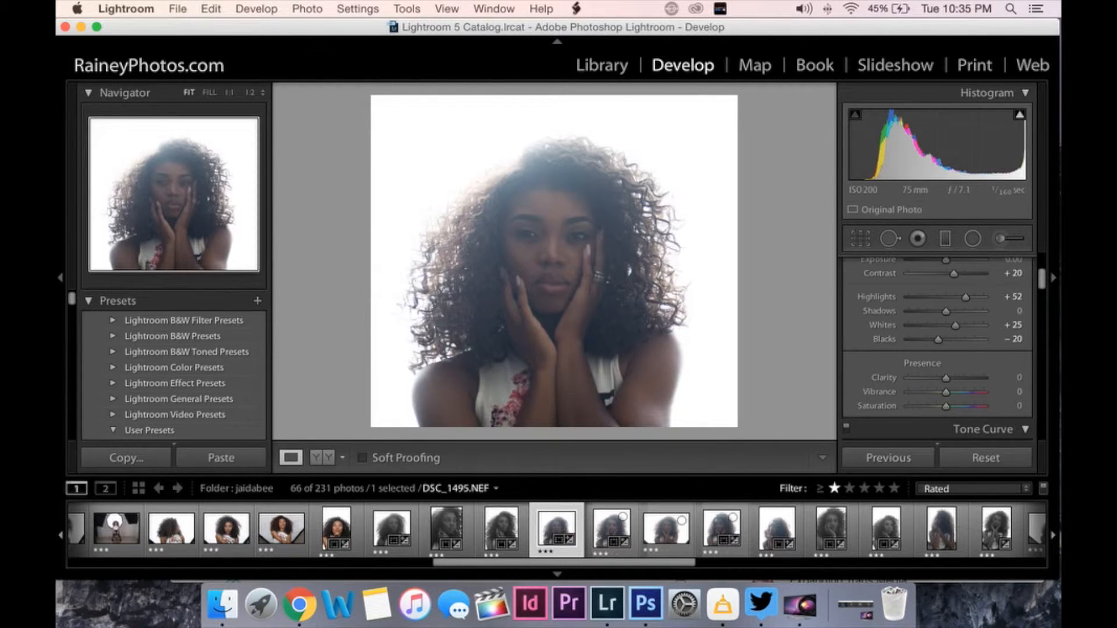
Set the portrait's Vibrance to +10
scroll(1007, 378, "down", 1)
left_click_drag(1006, 378, 1037, 378)
left_click_drag(966, 379, 950, 380)
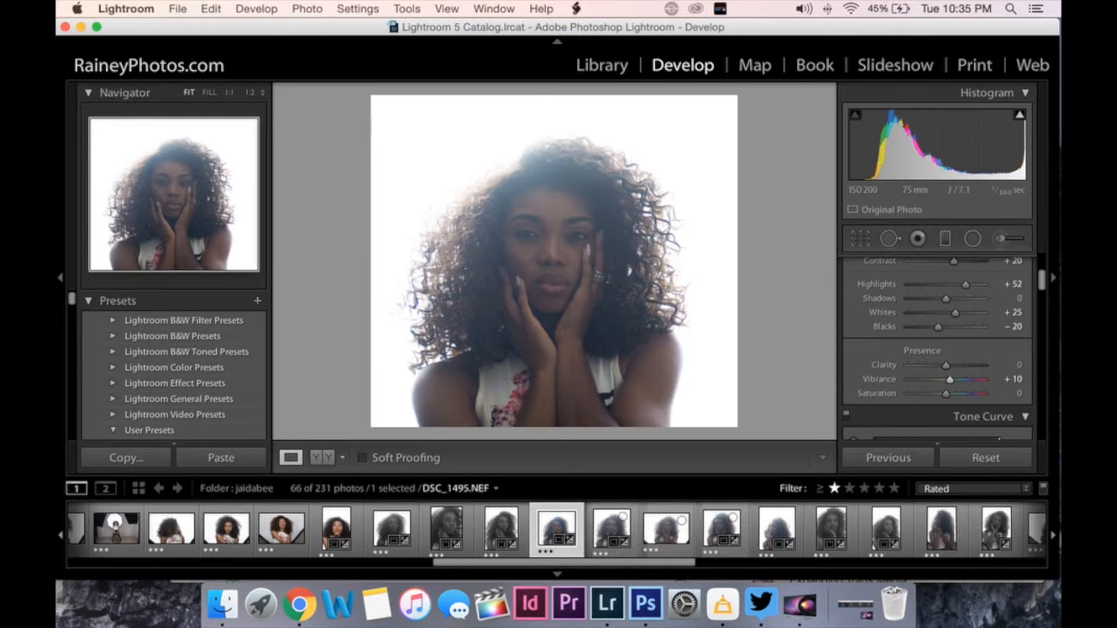
Lower the tone curve's Shadows region to −14 and check the face up close
scroll(937, 349, "down", 5)
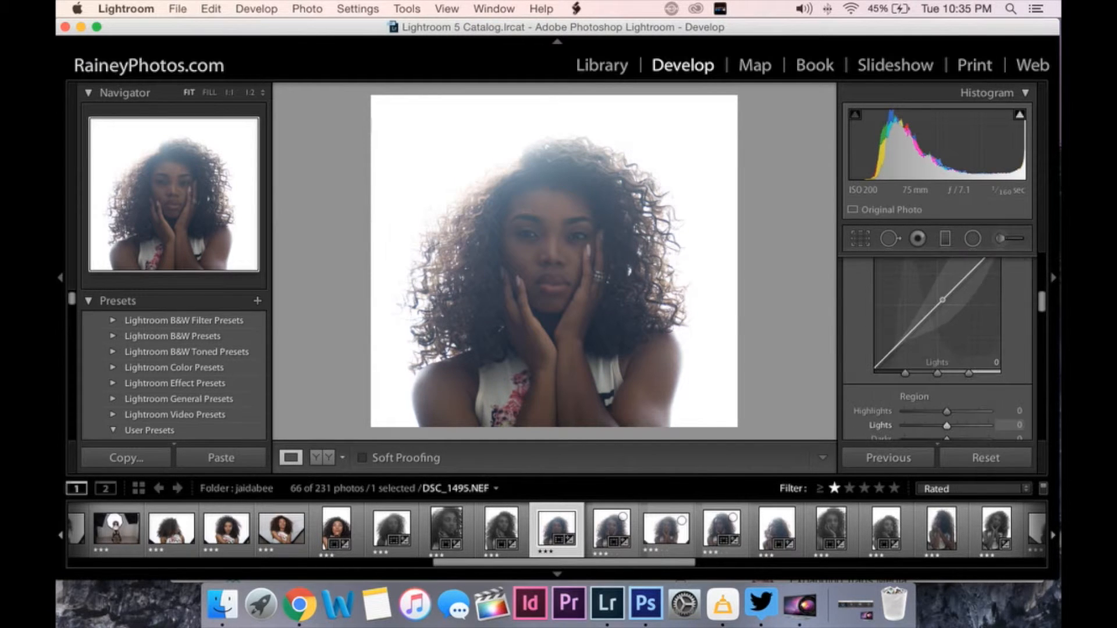
scroll(937, 349, "down", 3)
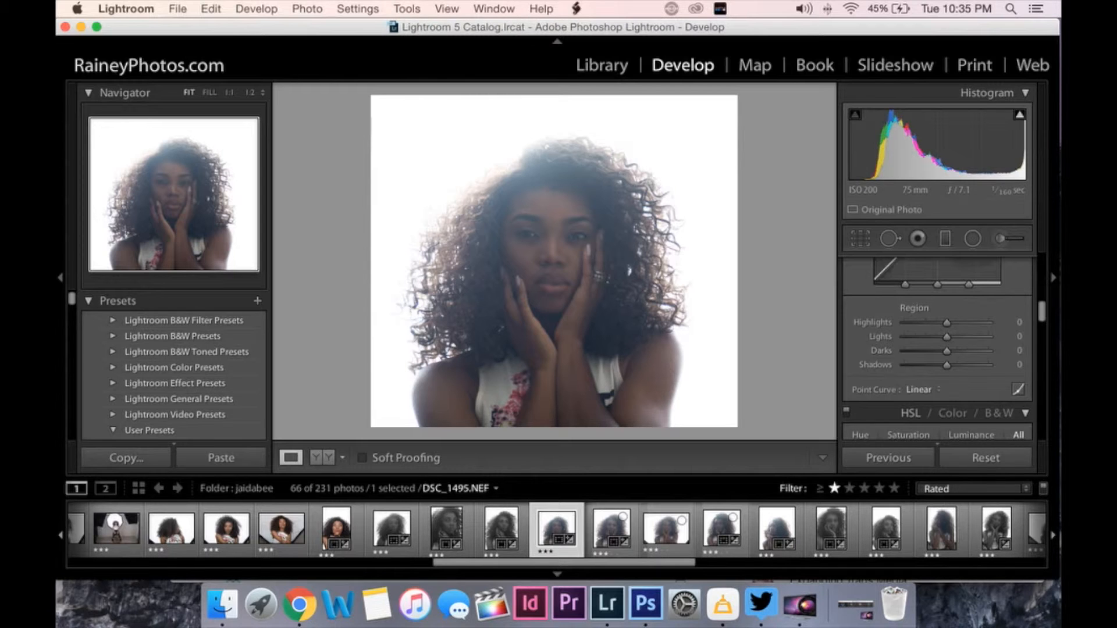
left_click_drag(946, 365, 940, 365)
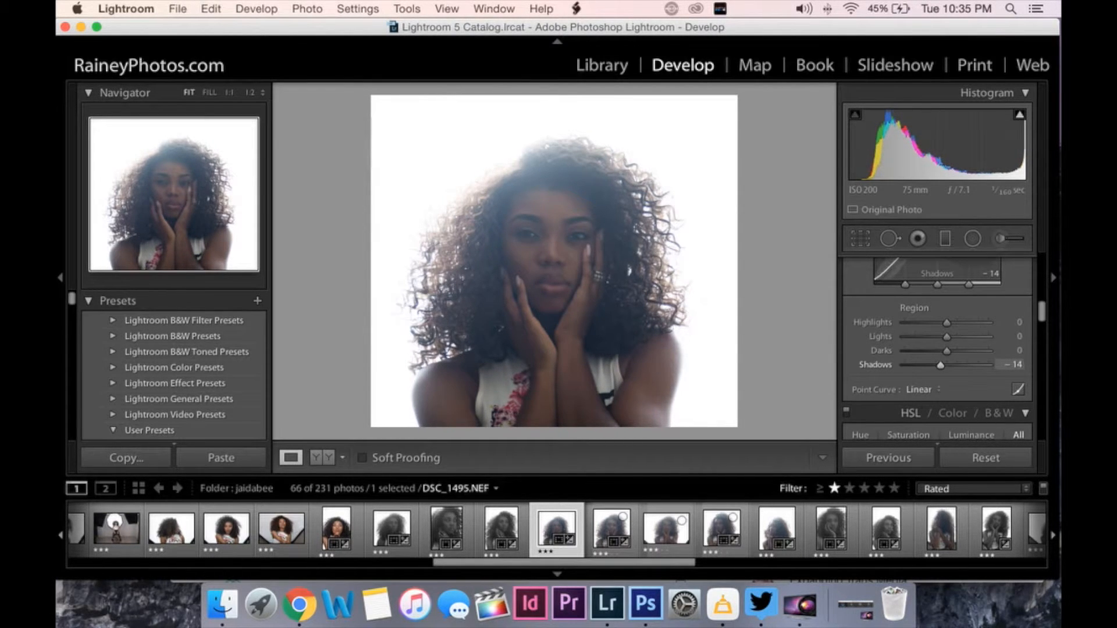
key("z")
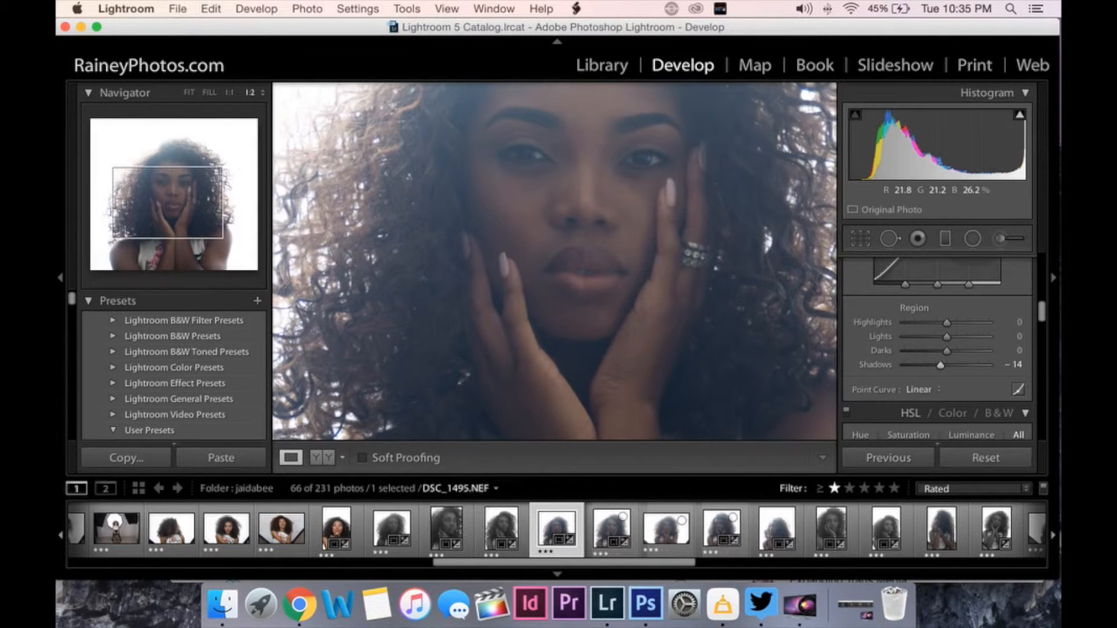
key("z")
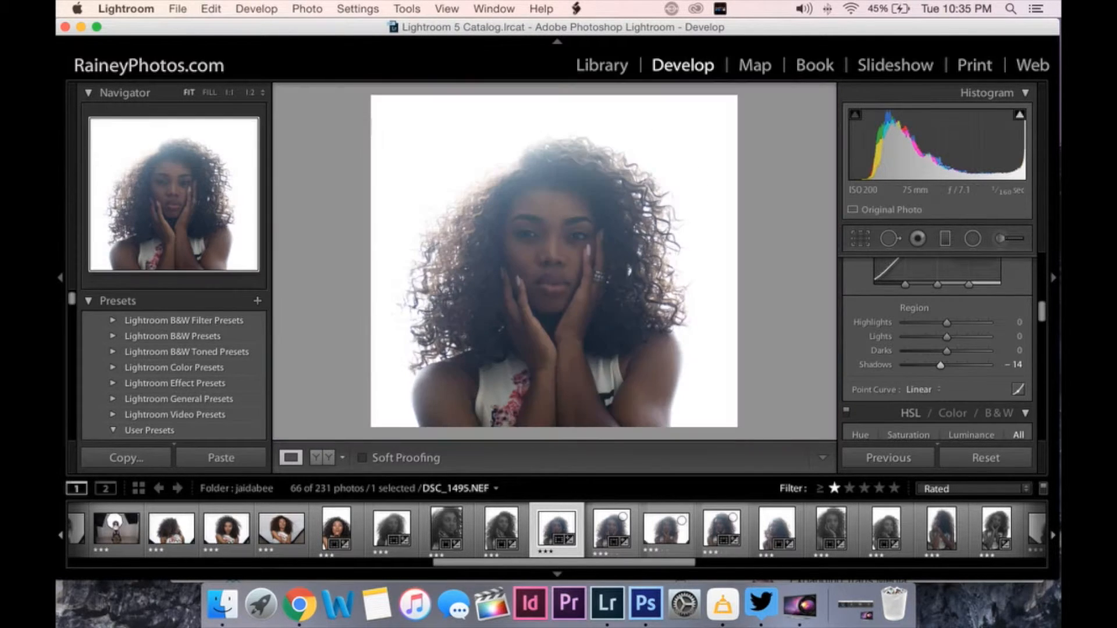
Try raising the tone curve's Highlights region strongly, undo it, and look over the sharpening settings
left_click_drag(946, 323, 989, 322)
key("super+z")
scroll(937, 349, "down", 10)
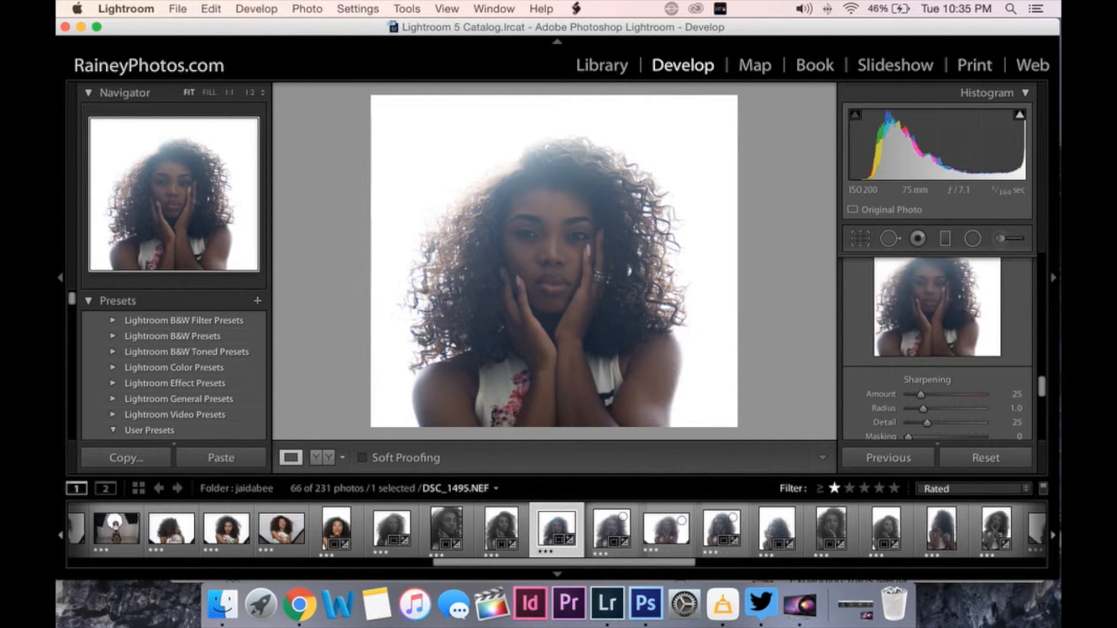
scroll(938, 348, "up", 3)
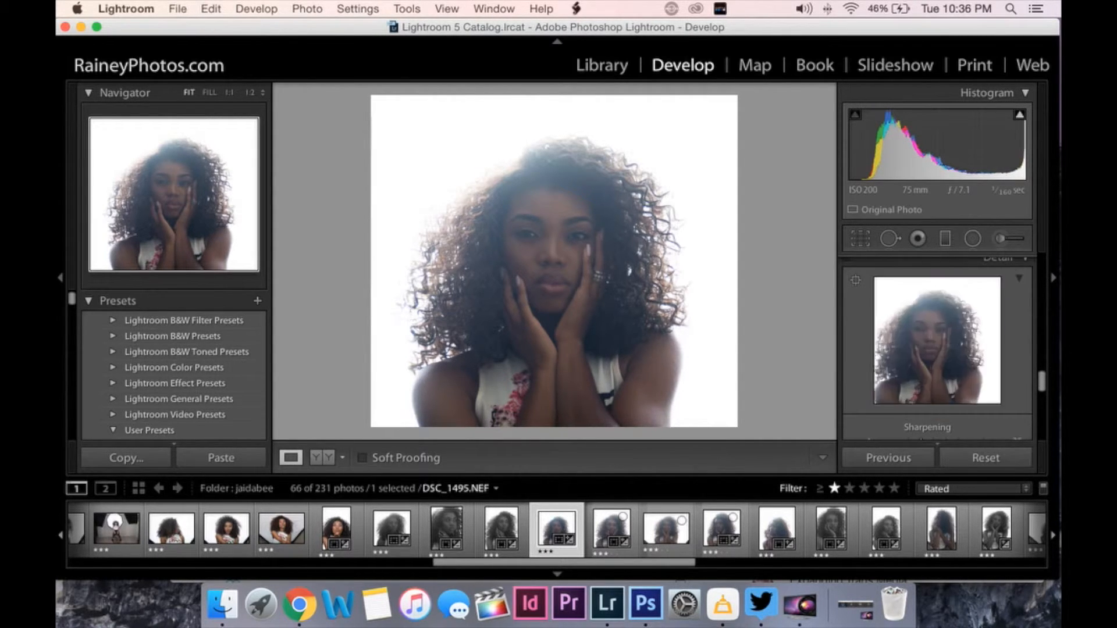
Zoom in on the face and heal two blemishes on the forehead and one on the cheek with the Spot Removal tool
left_click(560, 223)
left_click(550, 232)
left_click(546, 235)
left_click_drag(547, 235, 540, 275)
left_click(889, 238)
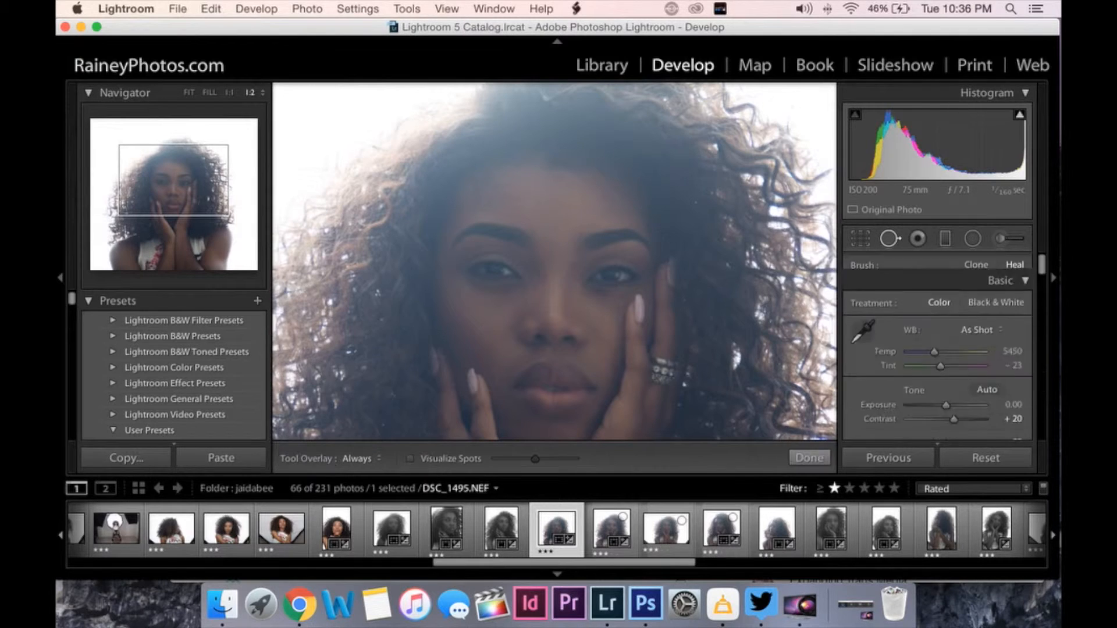
scroll(622, 213, "down", 4)
left_click(589, 206)
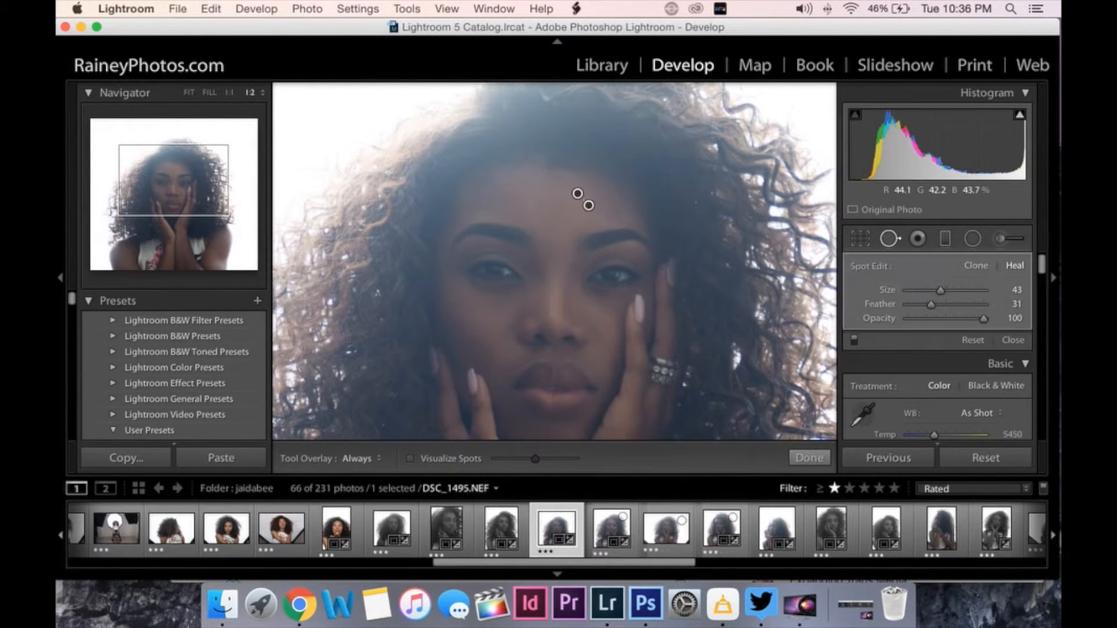
left_click(471, 332)
left_click(507, 183)
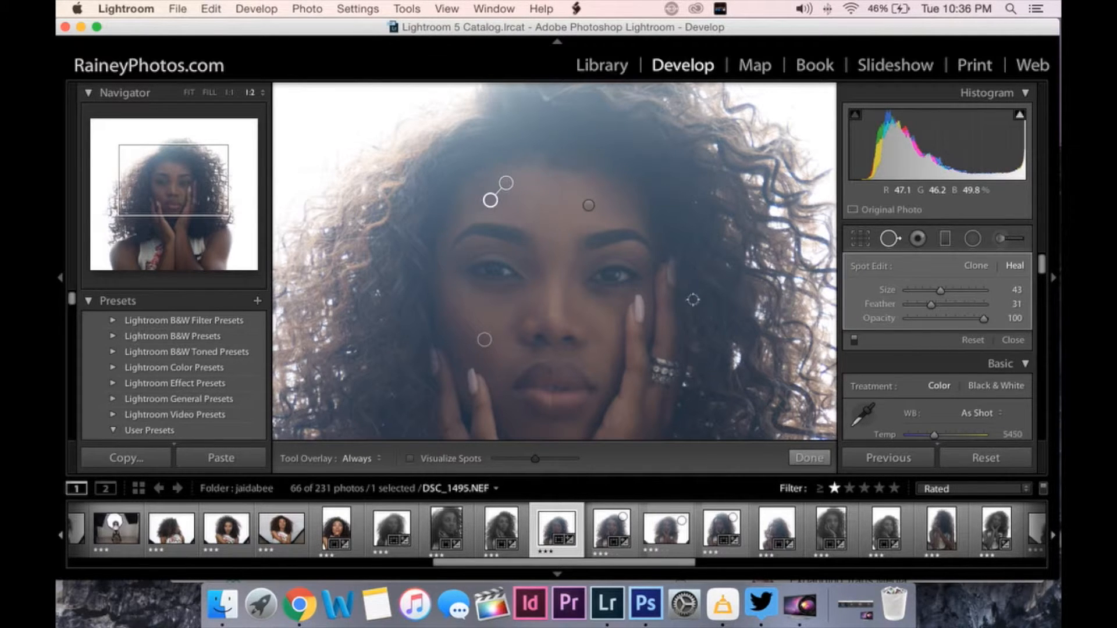
Heal several blemishes on the forearm and on the upper arm near the elbow and shoulder with the Spot Removal tool
left_click(891, 238)
left_click_drag(553, 291, 552, 65)
left_click_drag(611, 250, 501, 250)
left_click(889, 238)
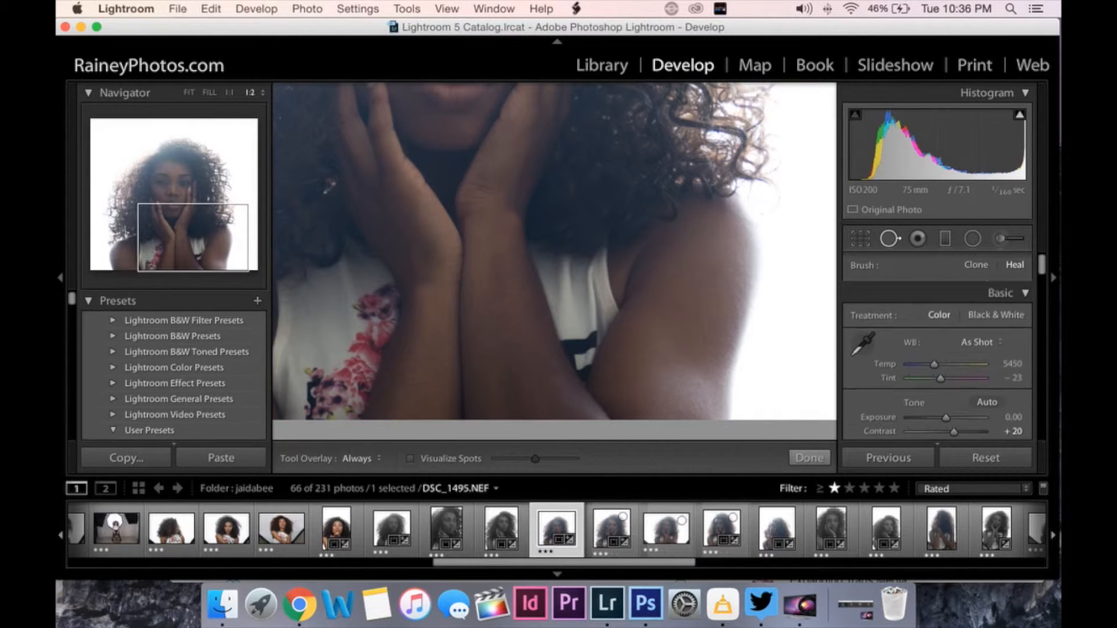
left_click(660, 356)
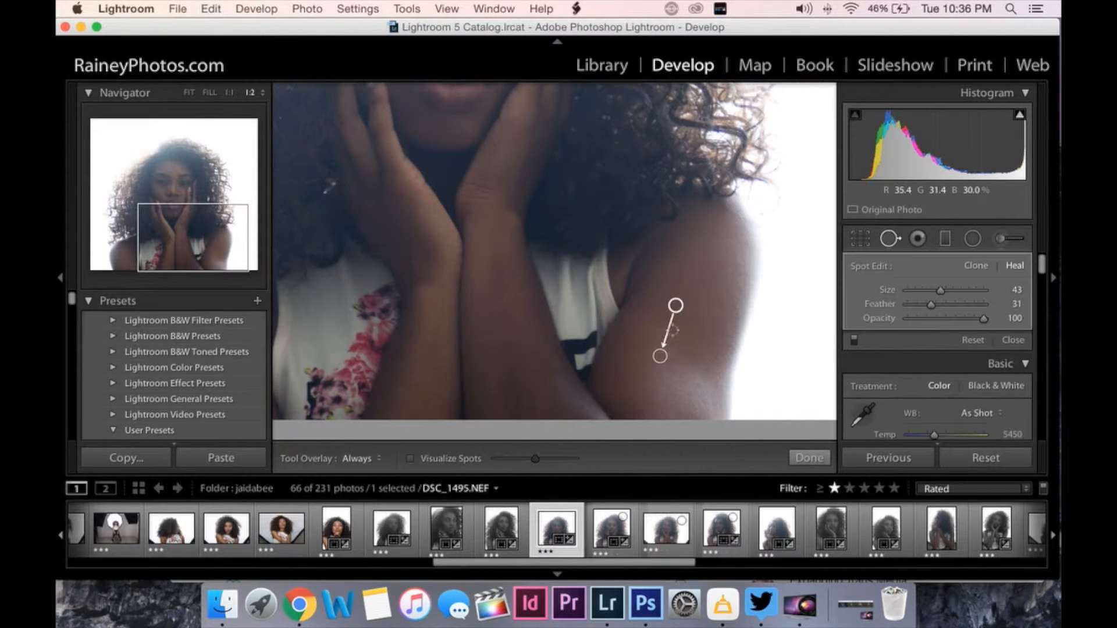
left_click(714, 405)
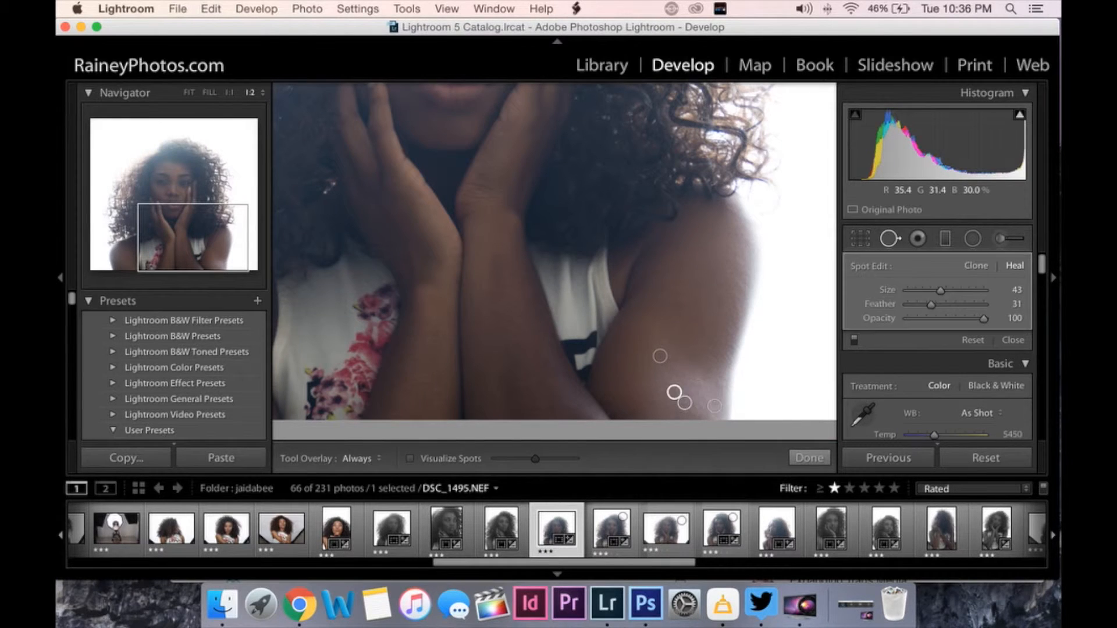
left_click(543, 383)
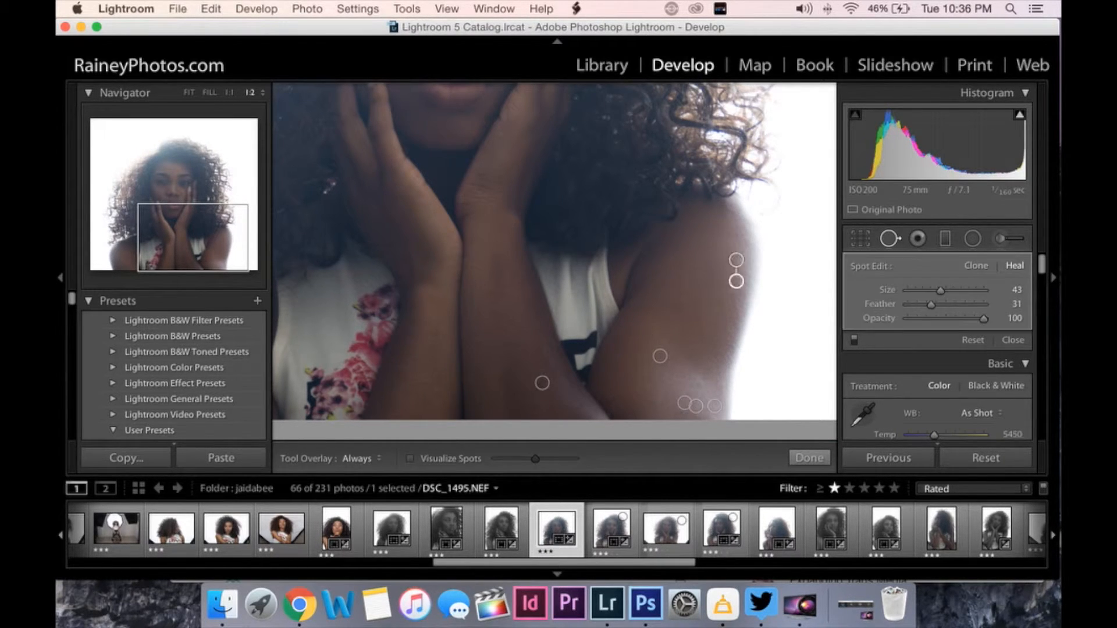
key("q")
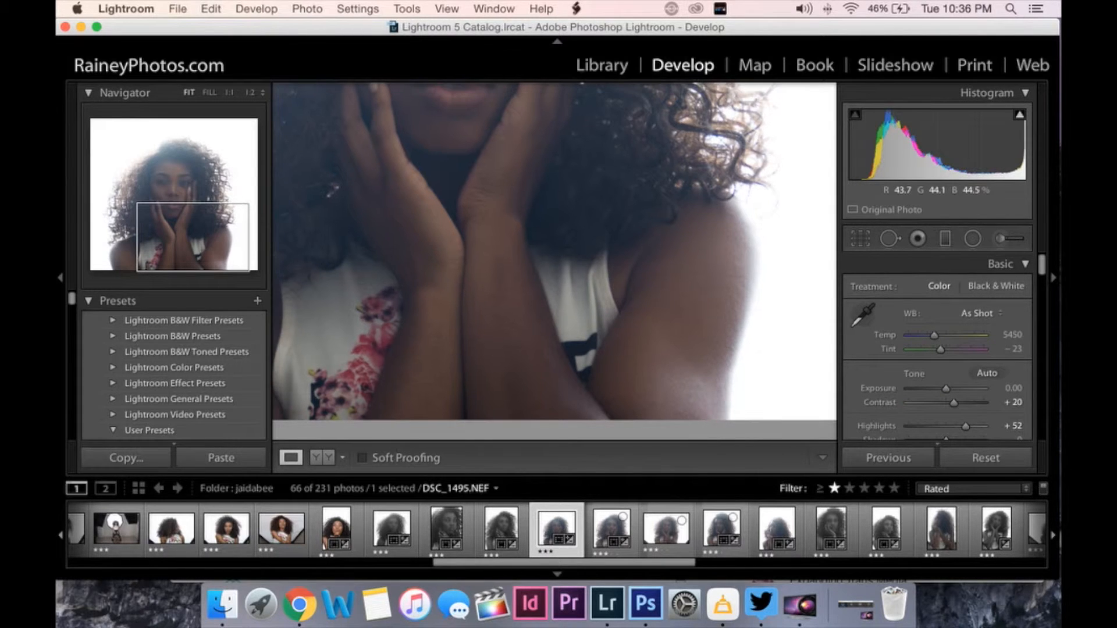
Edit a copy with Lightroom adjustments in the Portraiture plug-in and apply its skin smoothing with the loaded settings
key("z")
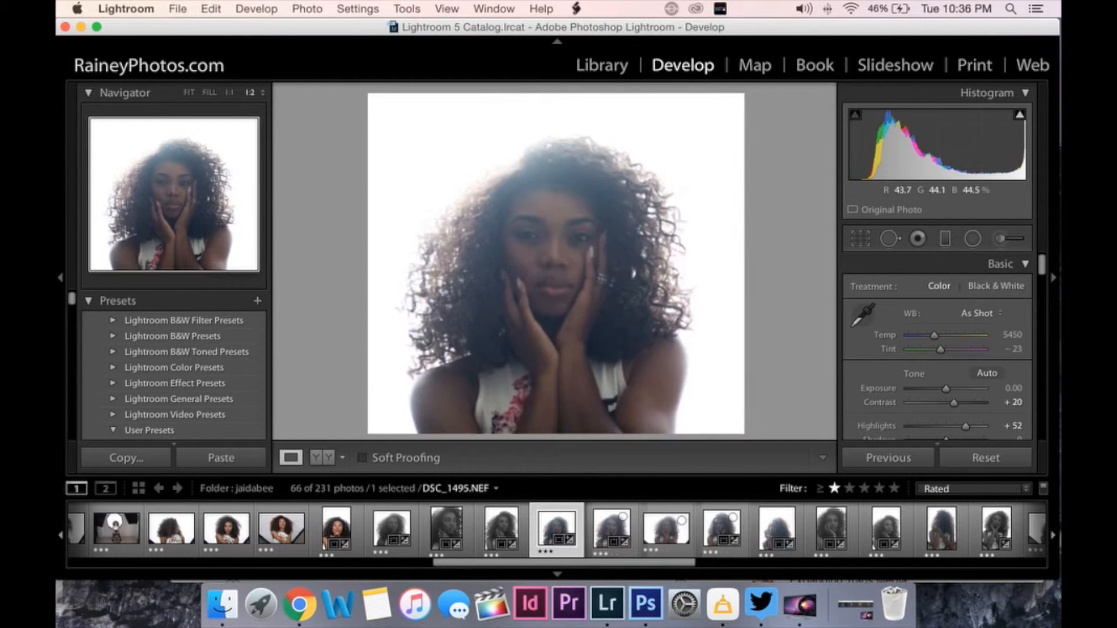
key("z")
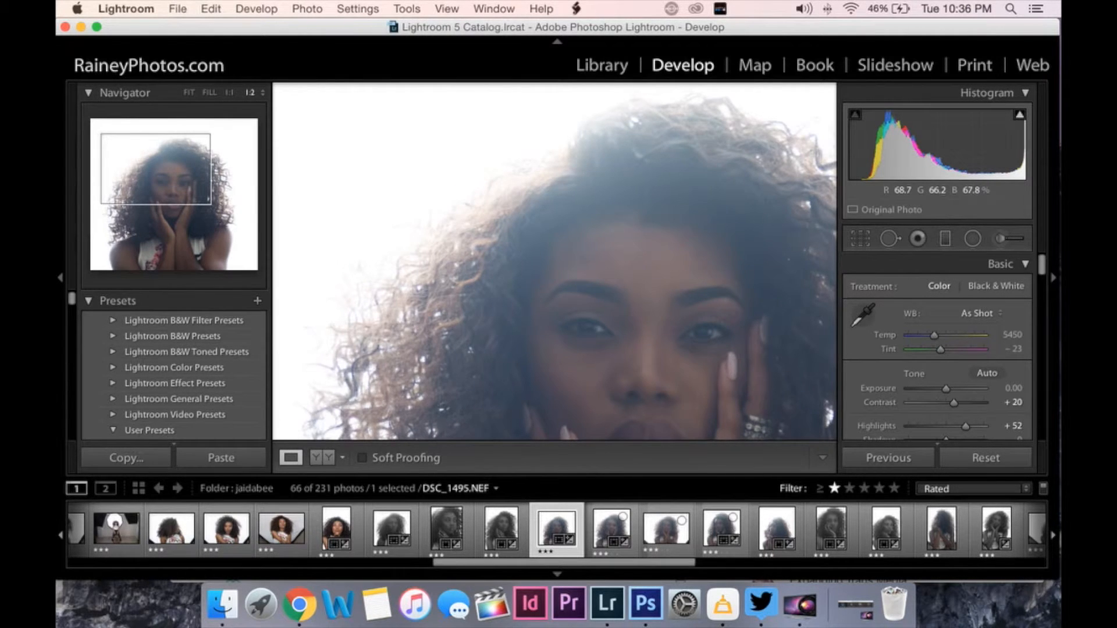
key("z")
key("z")
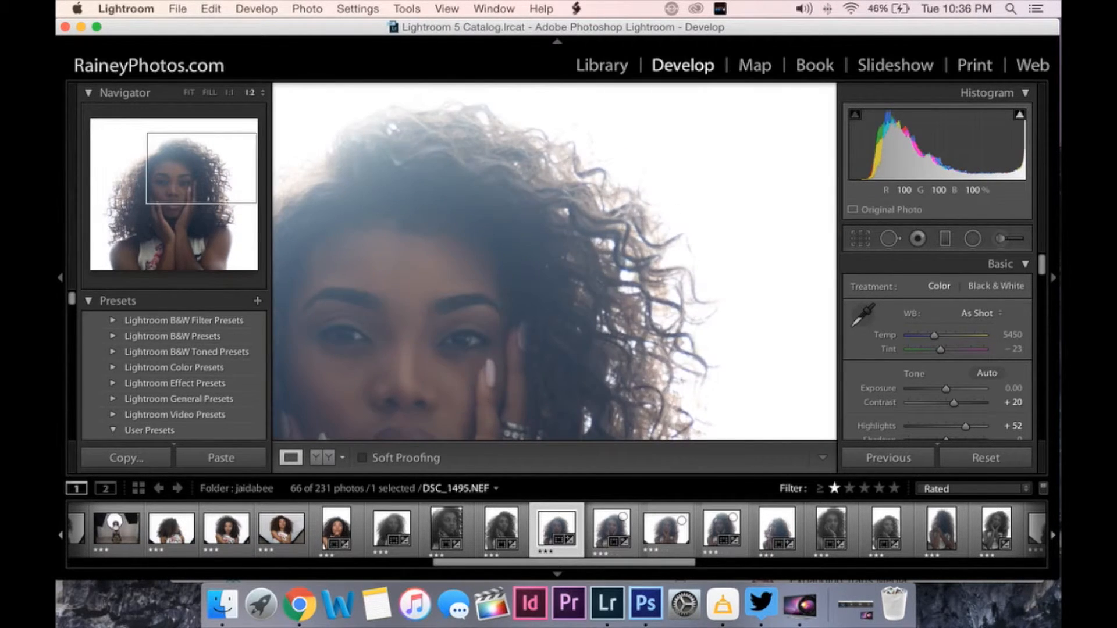
key("z")
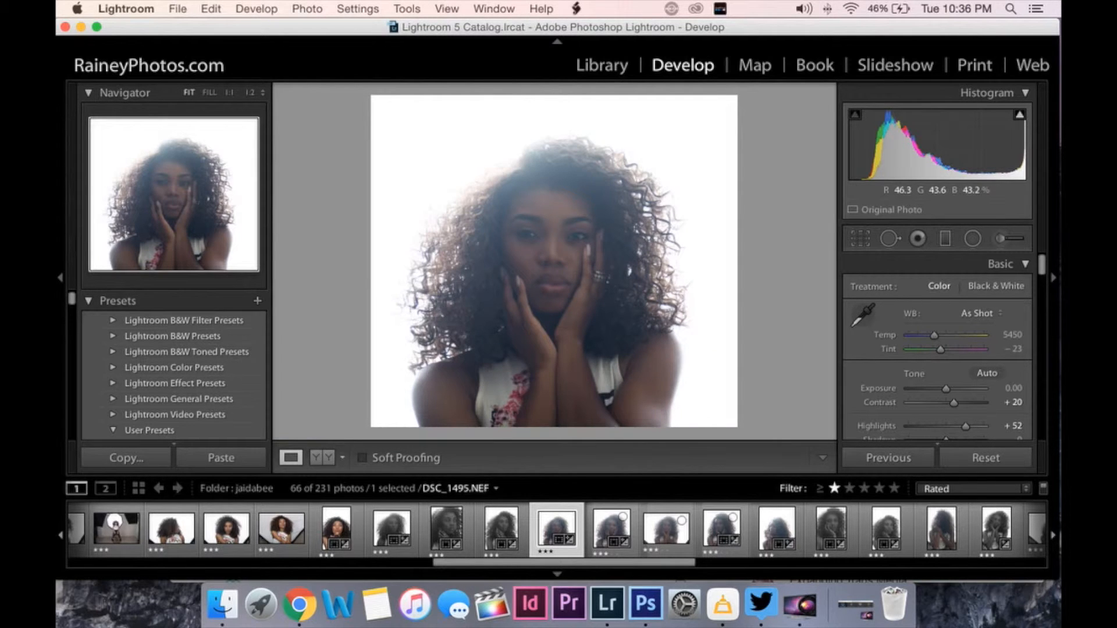
right_click(558, 170)
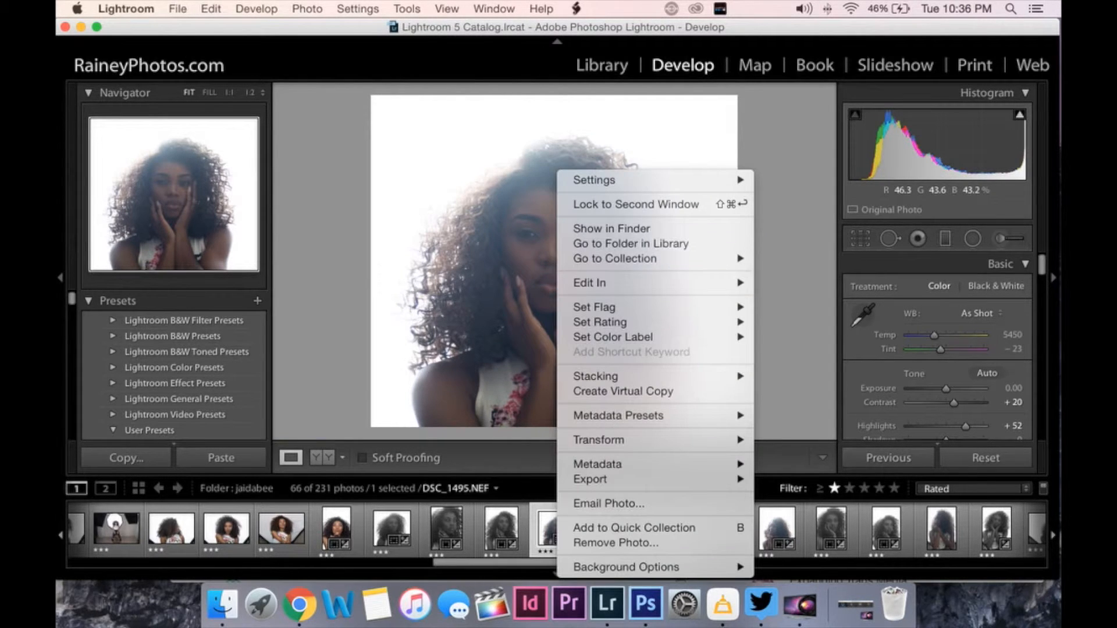
mouse_move(589, 283)
left_click(830, 321)
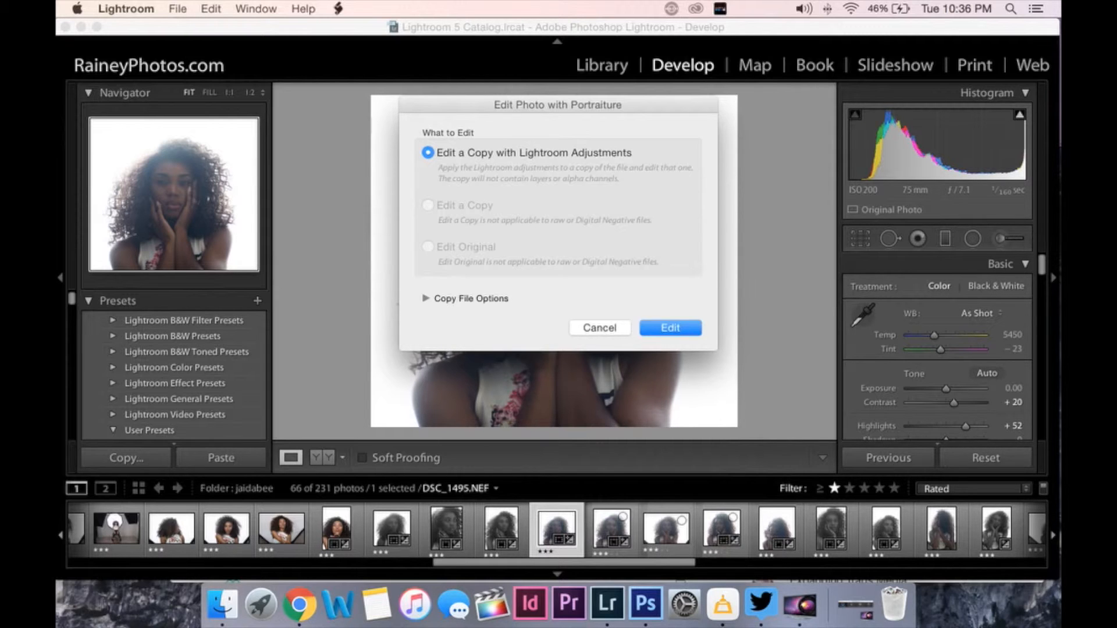
key("Return")
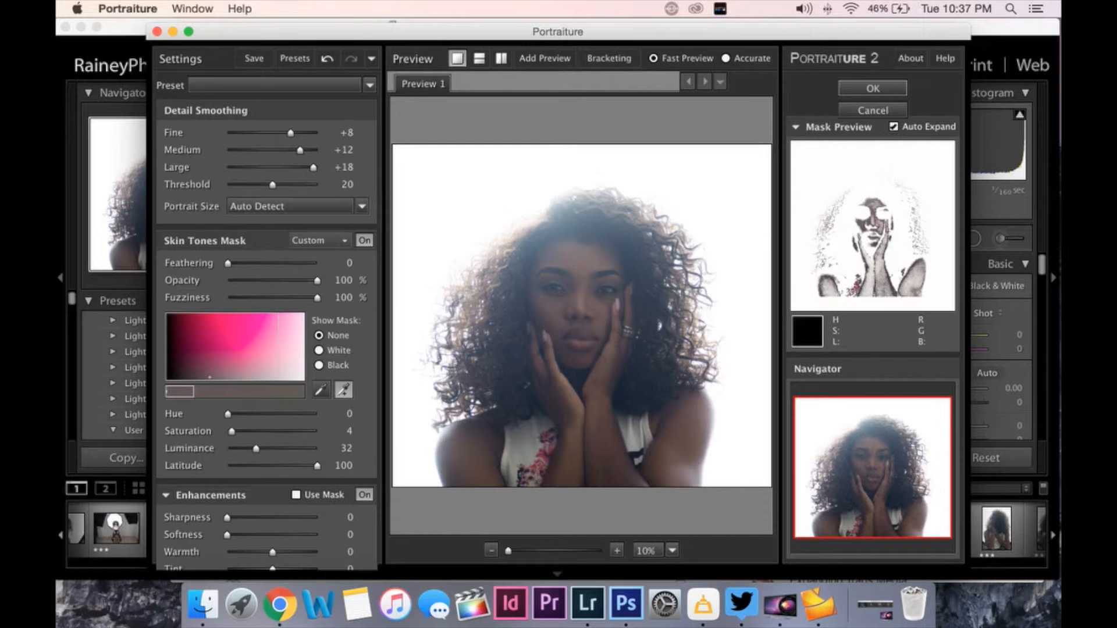
left_click(872, 88)
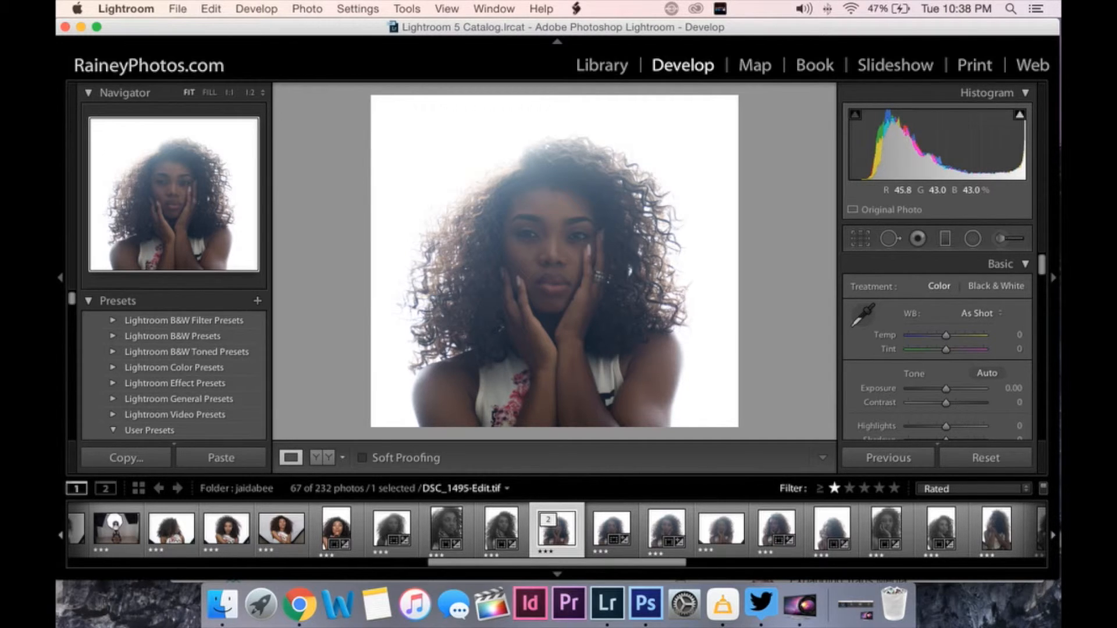
Compare the smoothed DSC_1495-Edit.tif with the original DSC_1495.NEF, both in full and zoomed in on the face
key("z")
key("z")
key("Right")
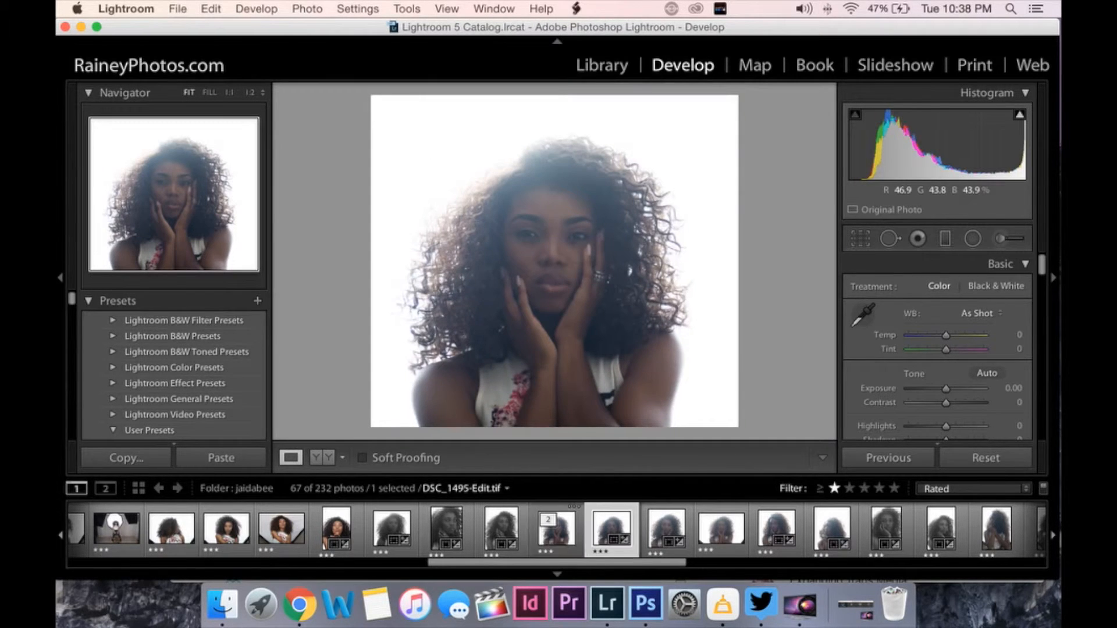
key("Left")
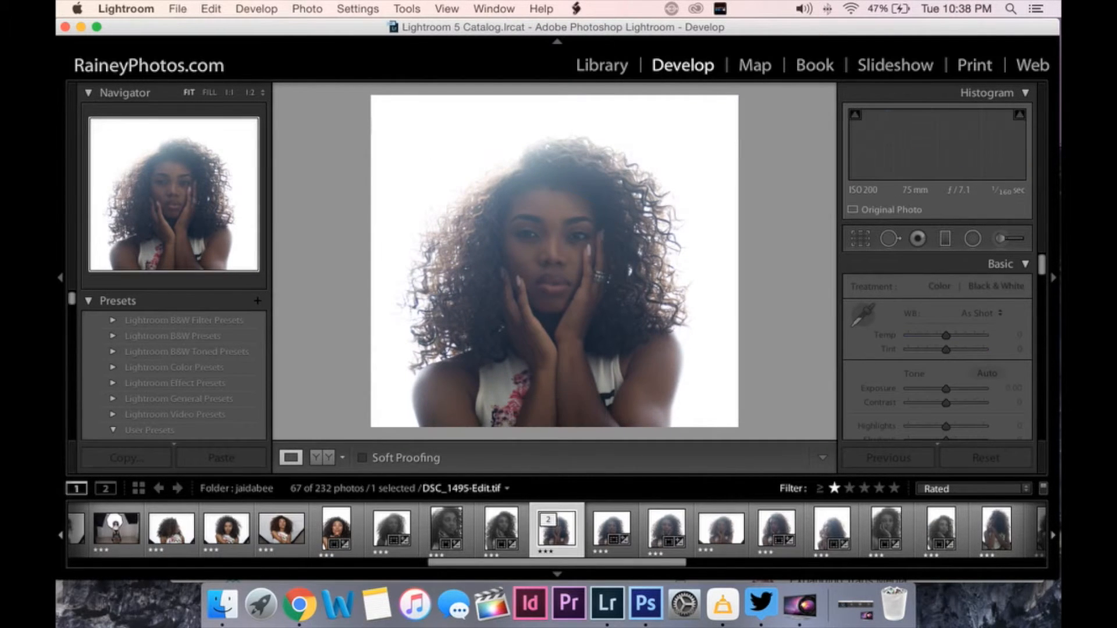
key("z")
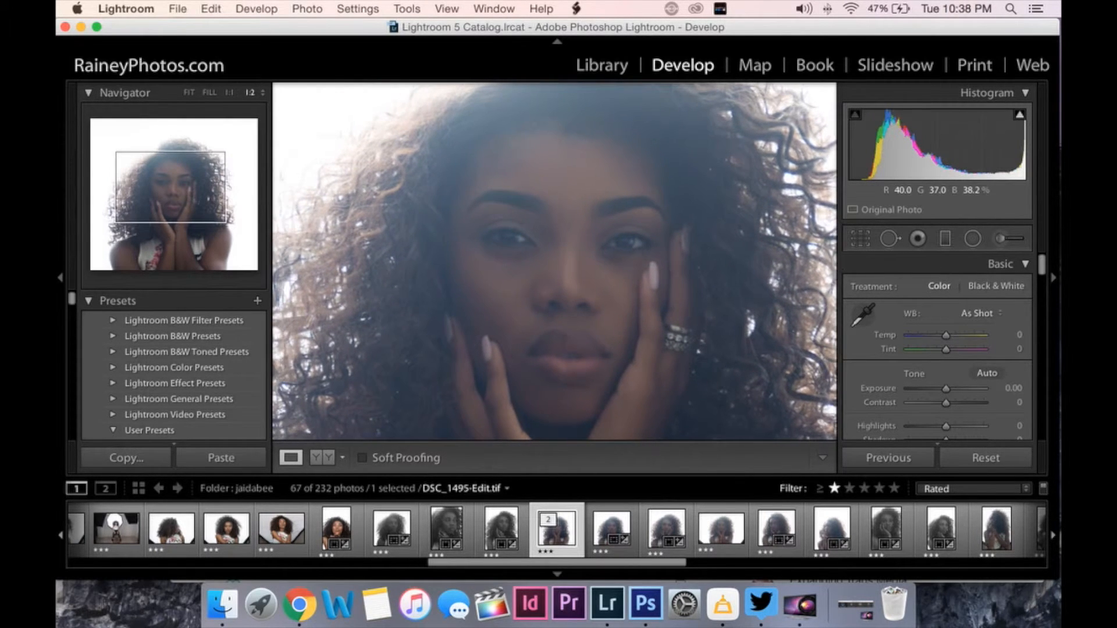
key("Right")
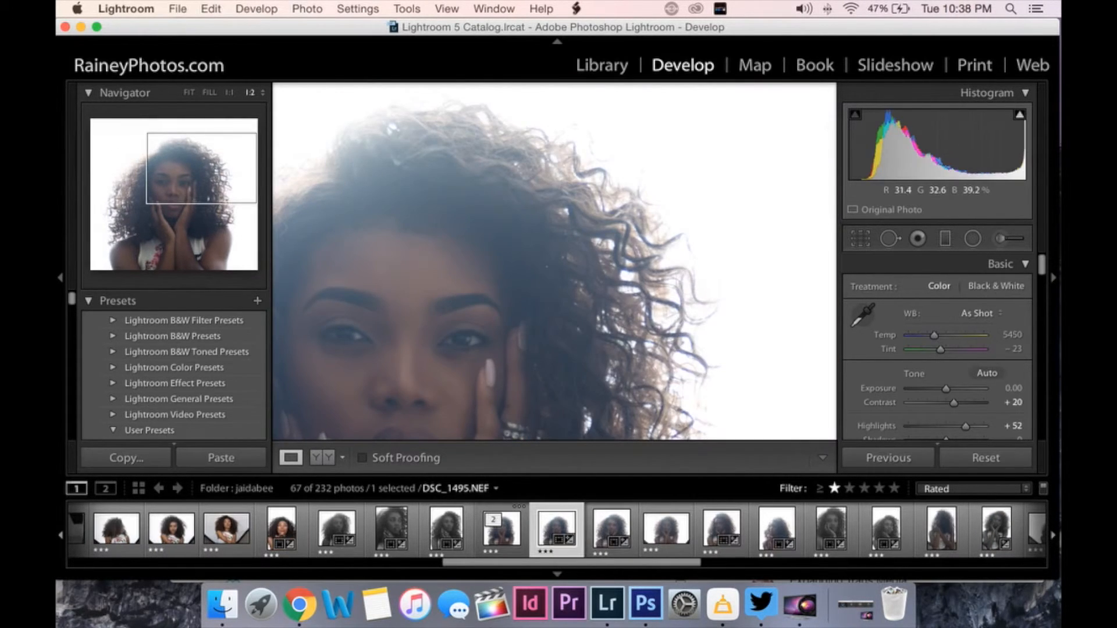
key("Right")
key("Right")
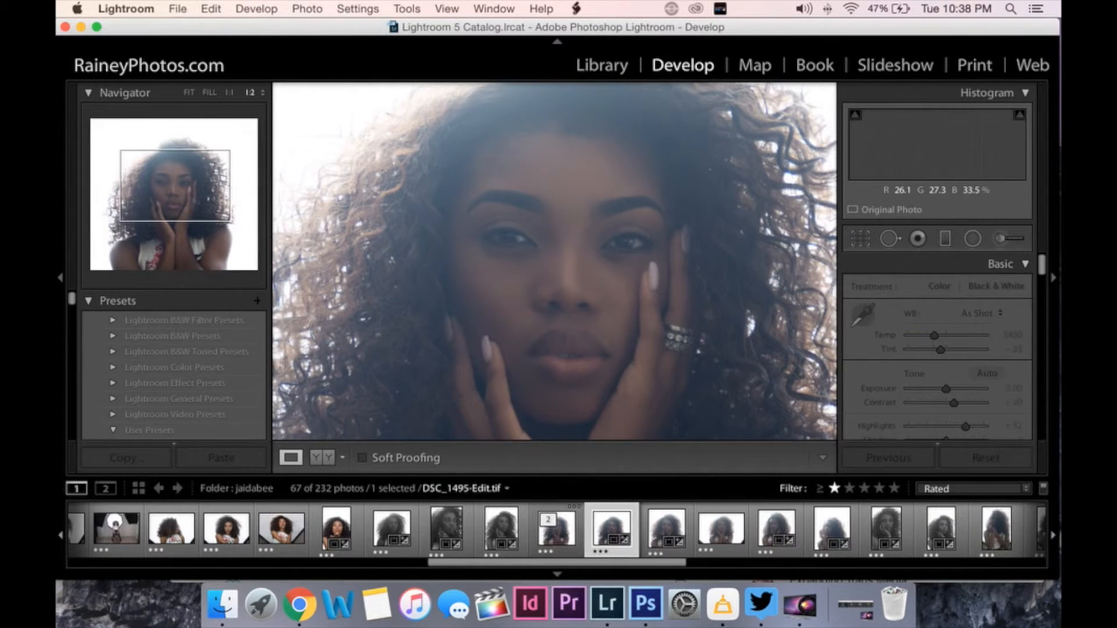
key("Left")
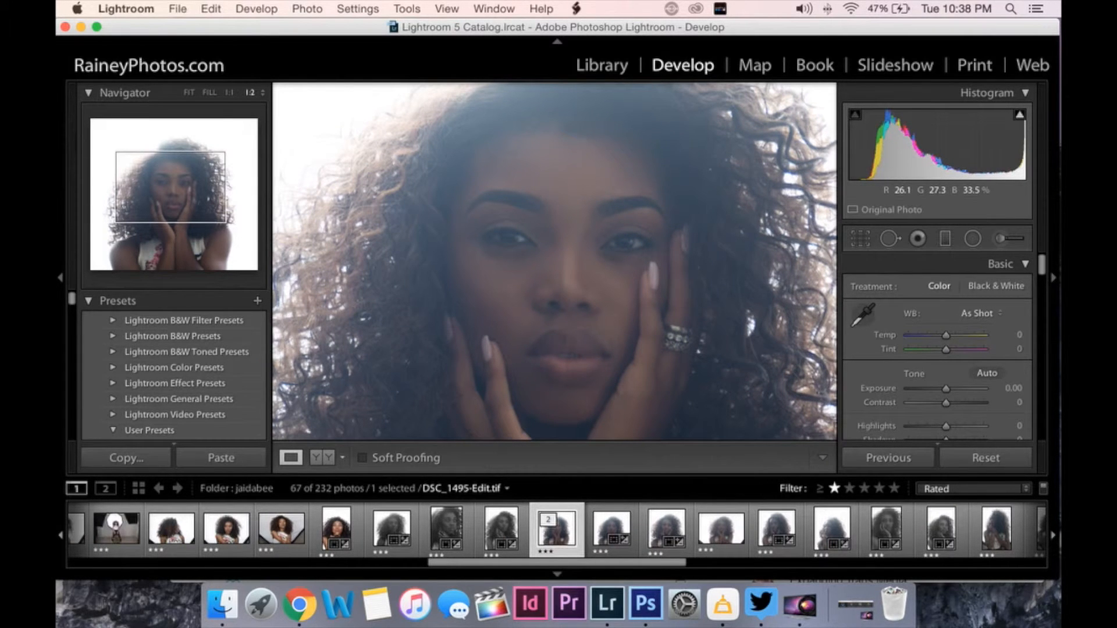
left_click(547, 244)
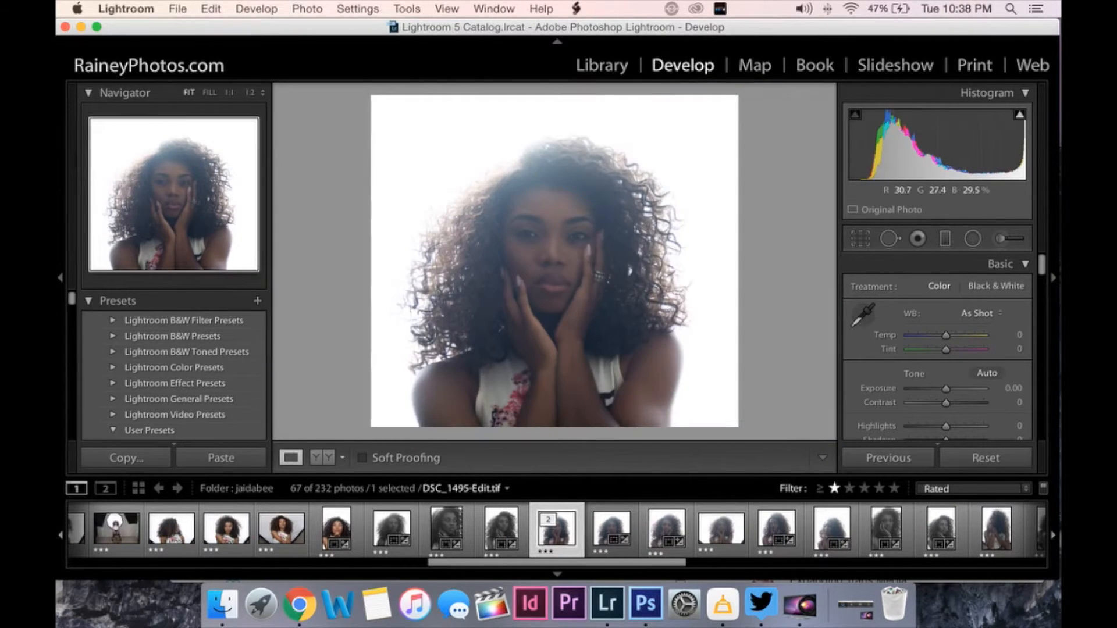
Heal the remaining marks on the arm near the elbow in DSC_1495-Edit.tif with the Spot Removal brush at size 70
left_click(621, 375)
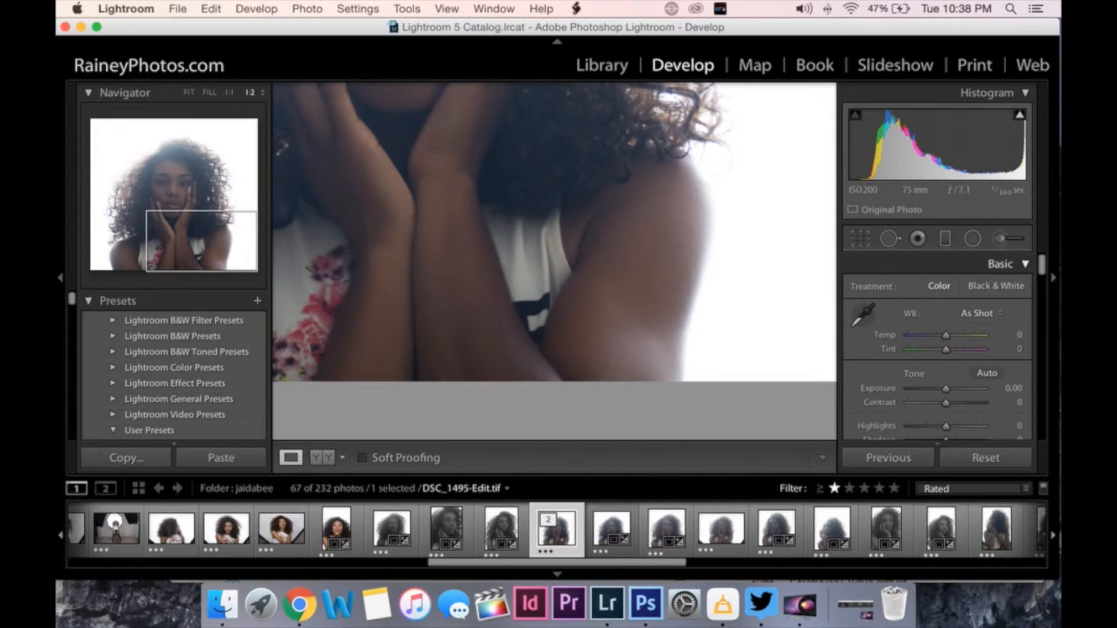
key("q")
scroll(650, 347, "up", 5)
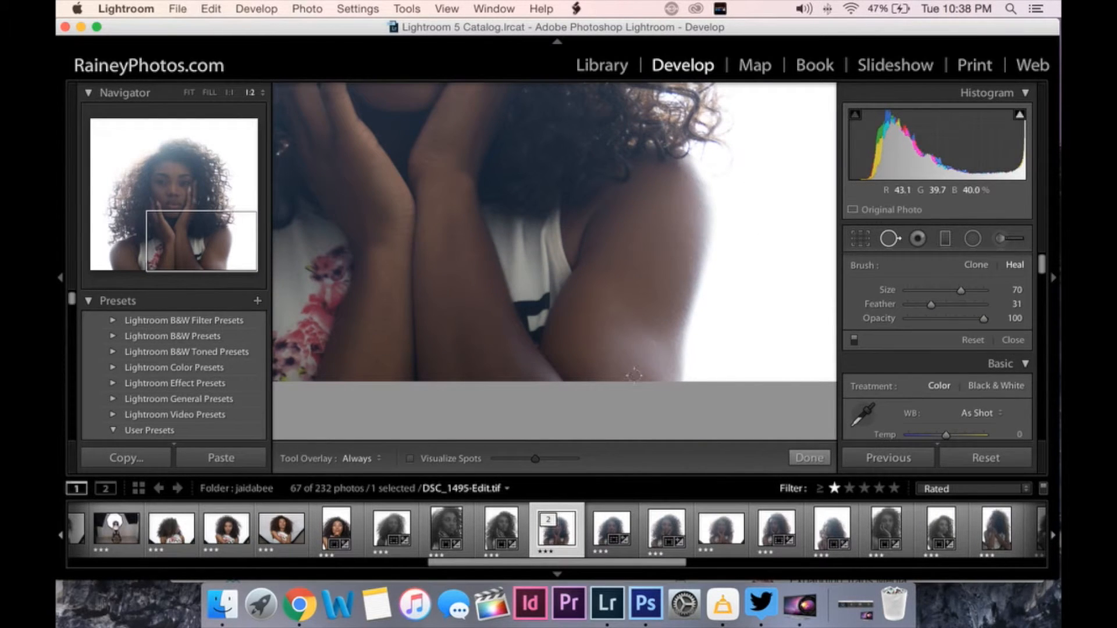
left_click(652, 345)
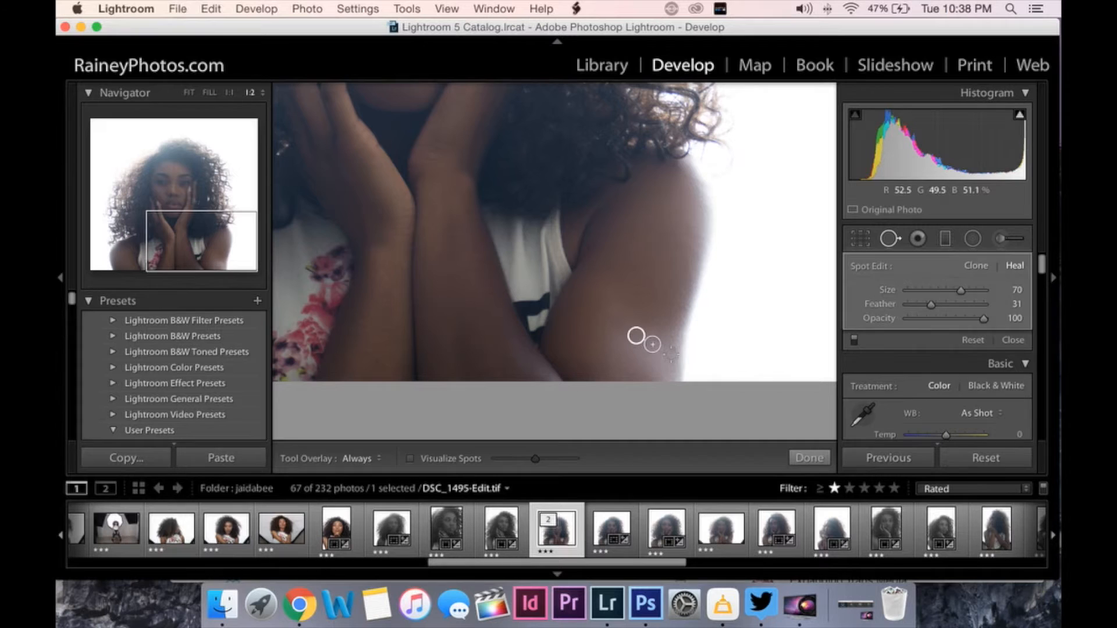
left_click(659, 352)
left_click(652, 375)
left_click(652, 364)
key("q")
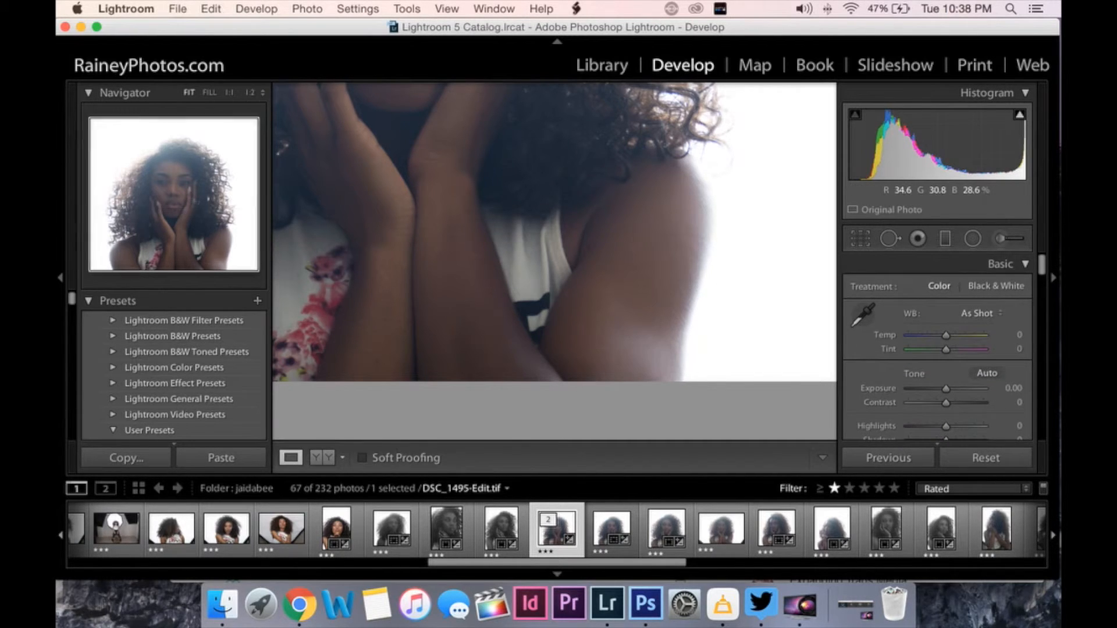
left_click(633, 370)
Zoom in on the face and heal one spot under each eye with the Spot Removal tool
left_click(553, 227)
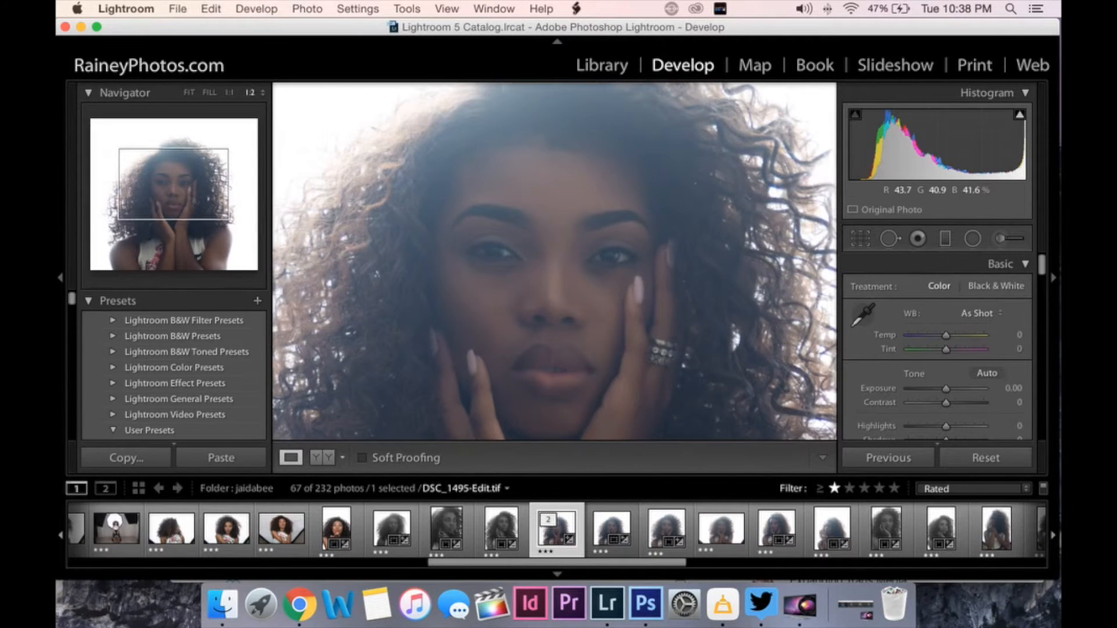
left_click(552, 227)
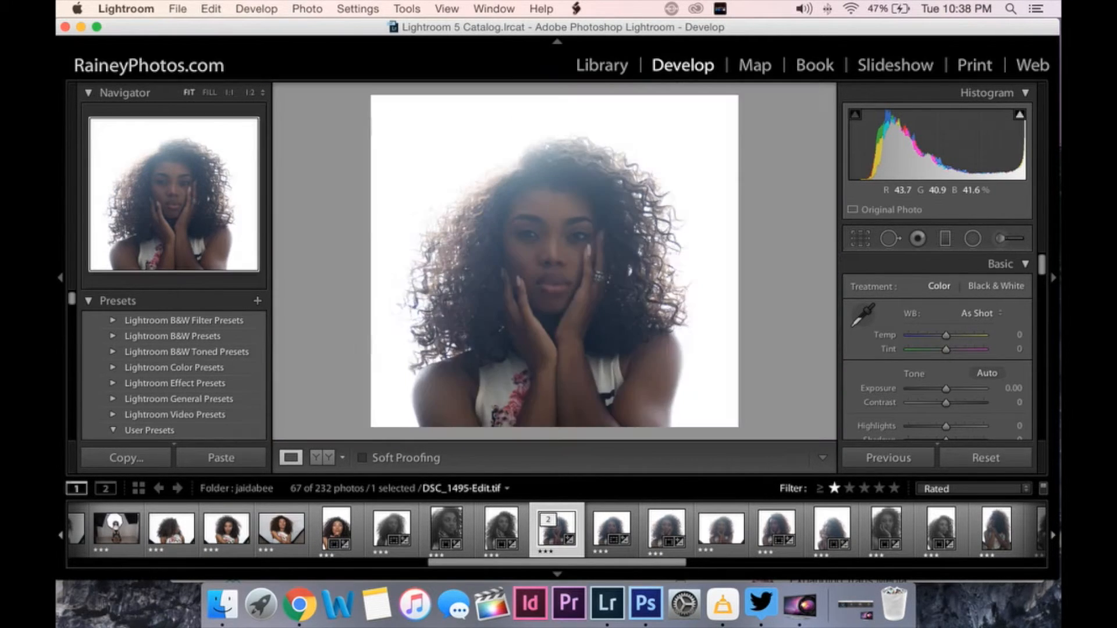
left_click(533, 245)
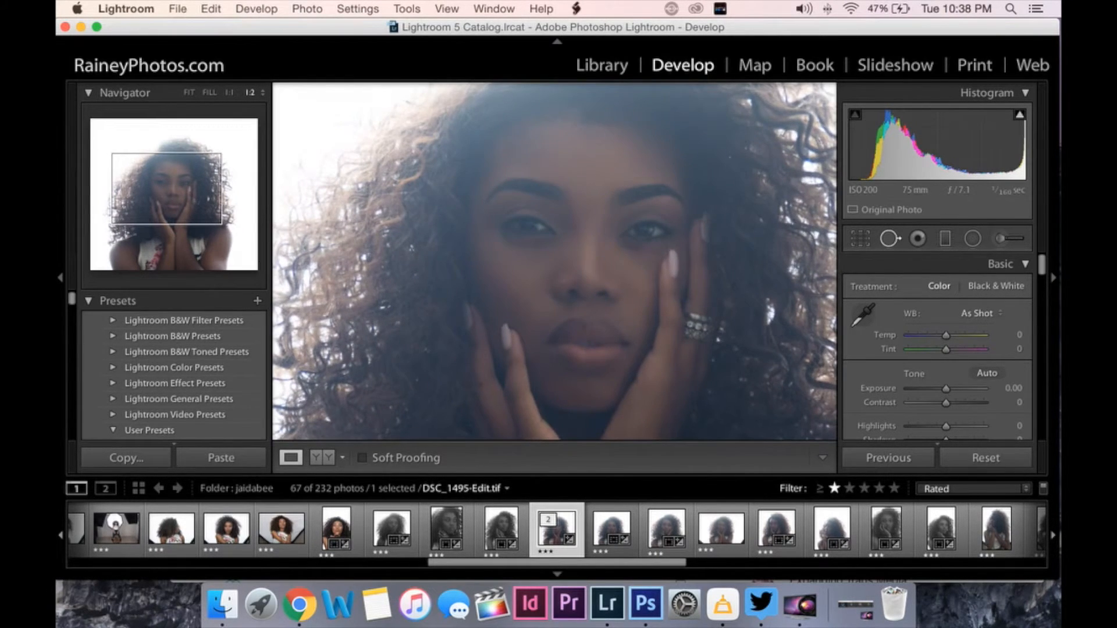
left_click(890, 238)
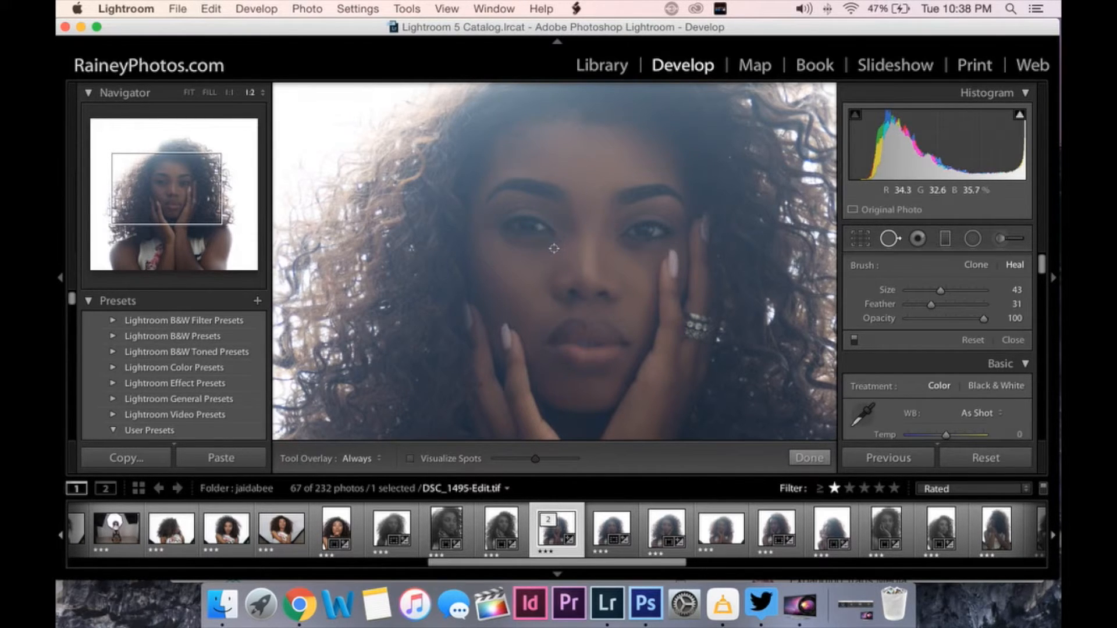
left_click(554, 248)
left_click(655, 248)
key("q")
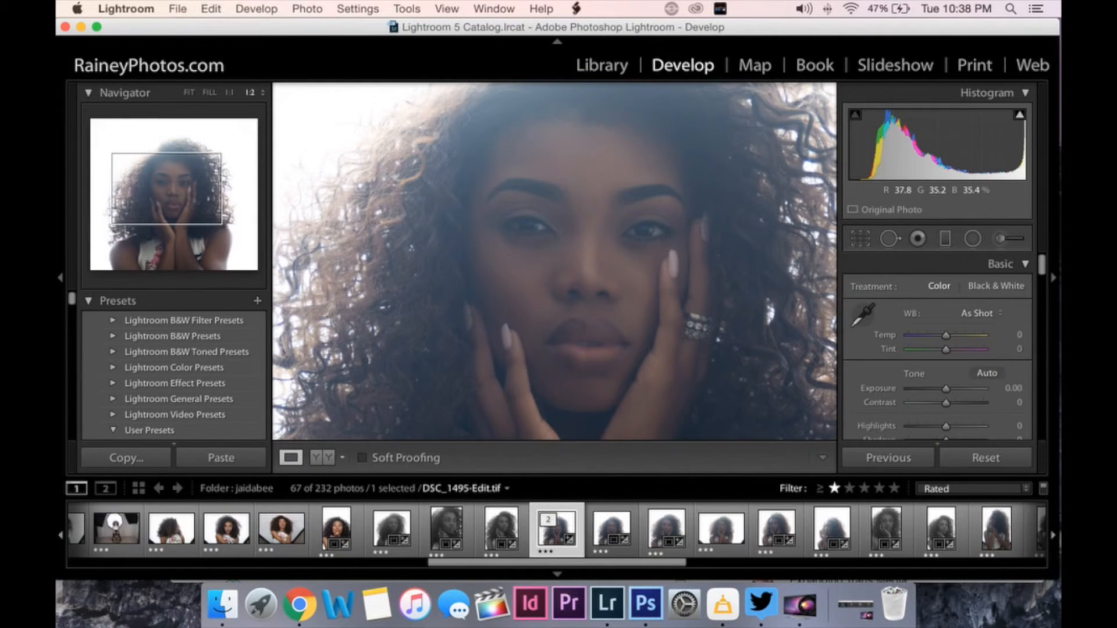
Heal the area under the eye on the image's left with a brushed stroke, sampling skin just below it, and check the face
left_click(547, 250)
left_click(547, 251)
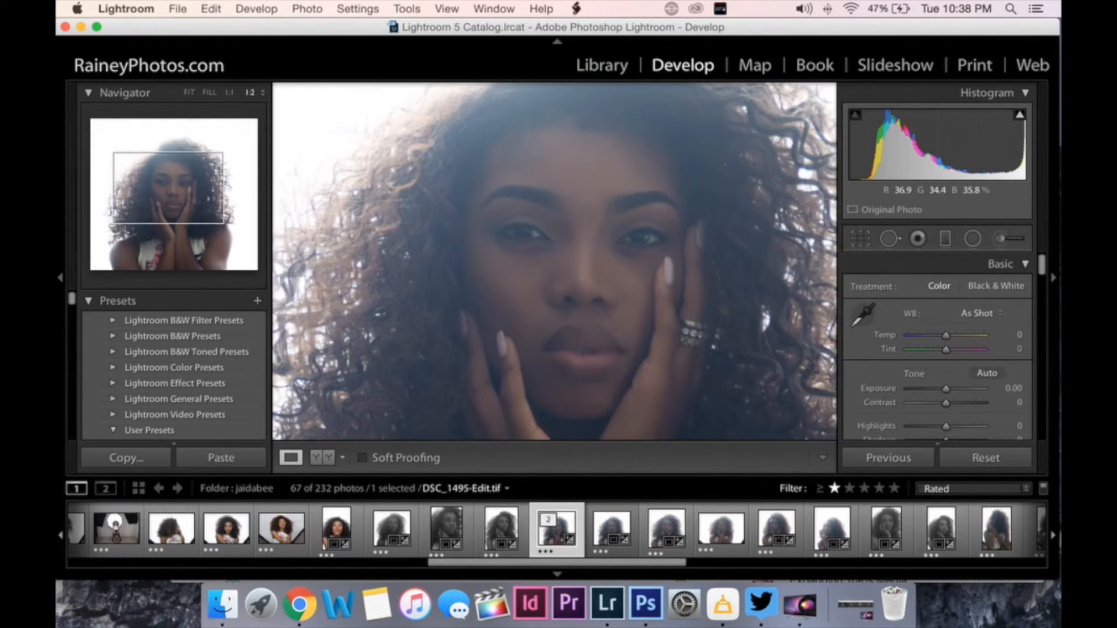
key("q")
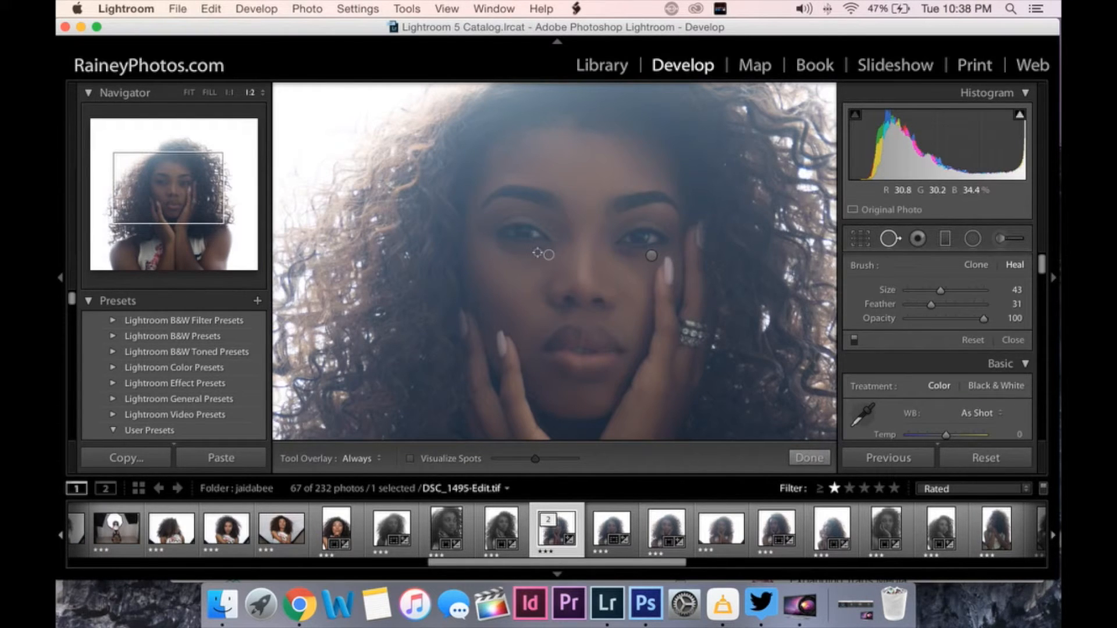
left_click_drag(542, 254, 496, 250)
mouse_move(633, 252)
left_mouse_down()
mouse_move(525, 282)
mouse_move(516, 258)
left_mouse_up()
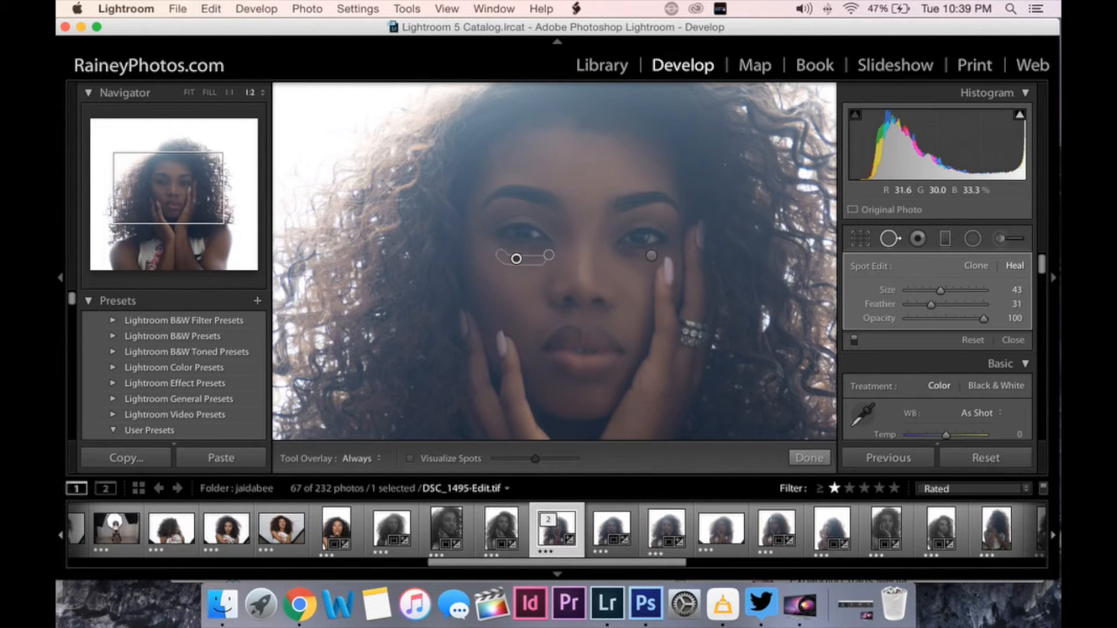
key("q")
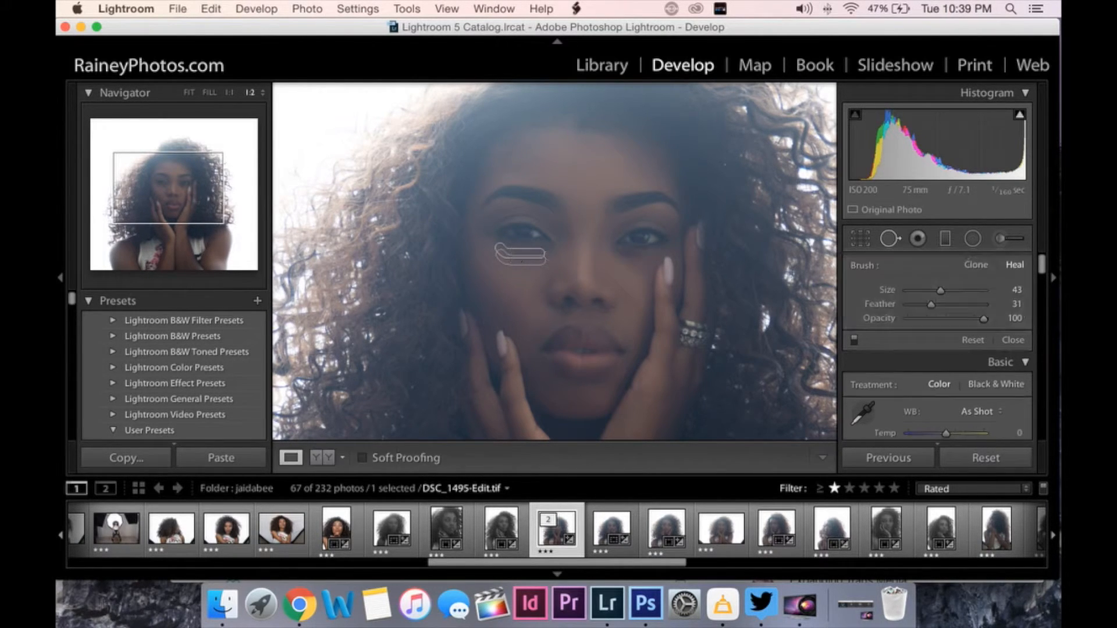
key("z")
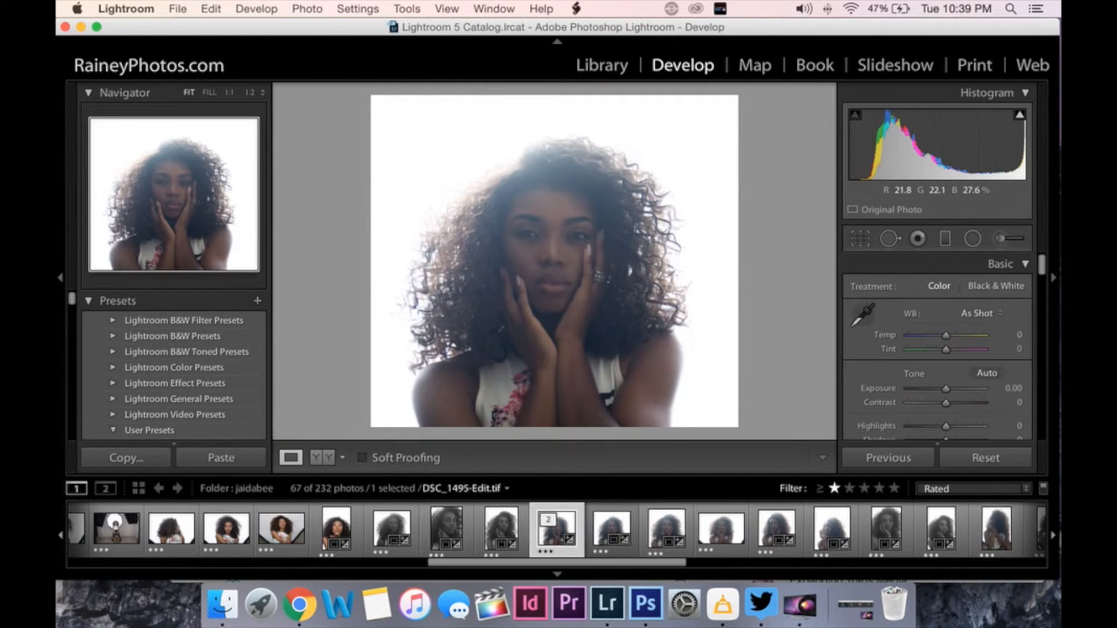
key("z")
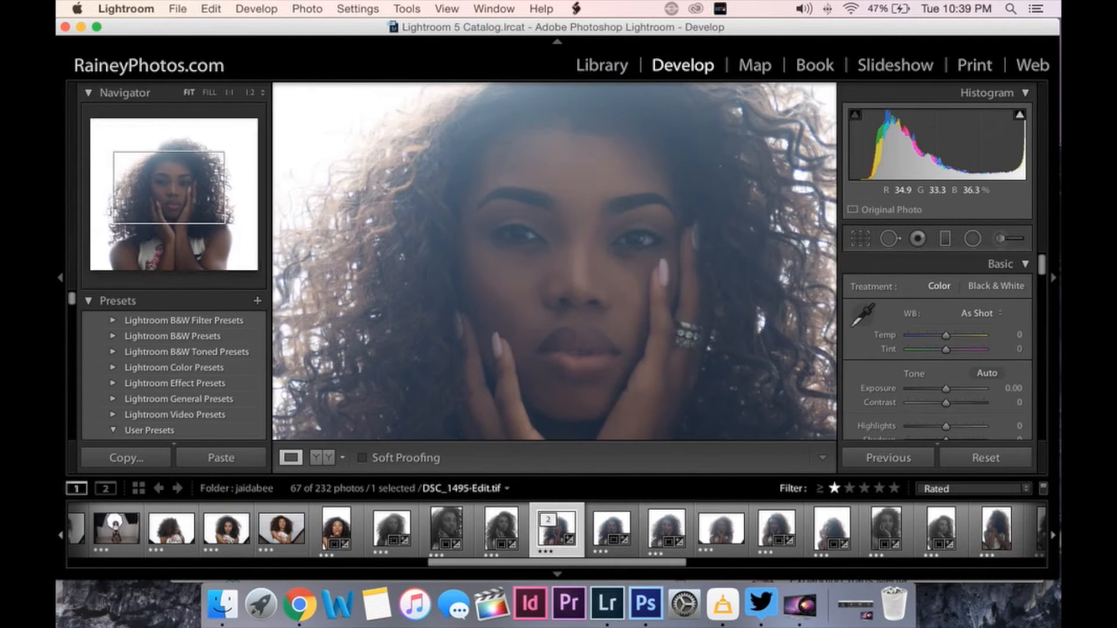
Delete the heal under the eye on the image's left in DSC_1495-Edit.tif and close the Spot Removal tool
key("z")
key("z")
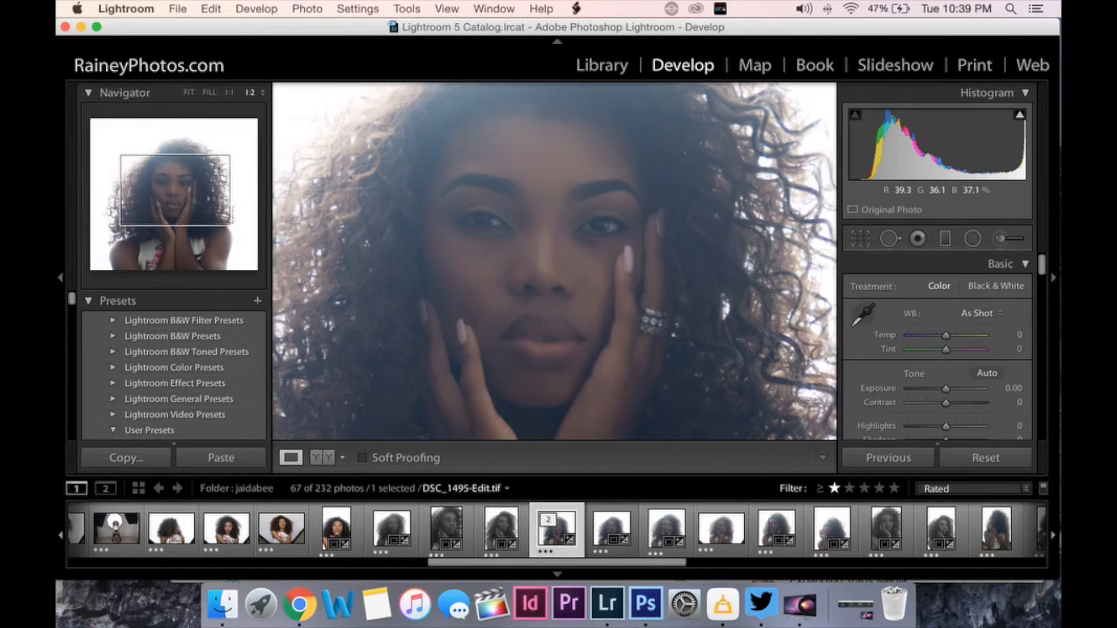
key("super+z")
key("q")
left_click(475, 241)
key("Delete")
key("q")
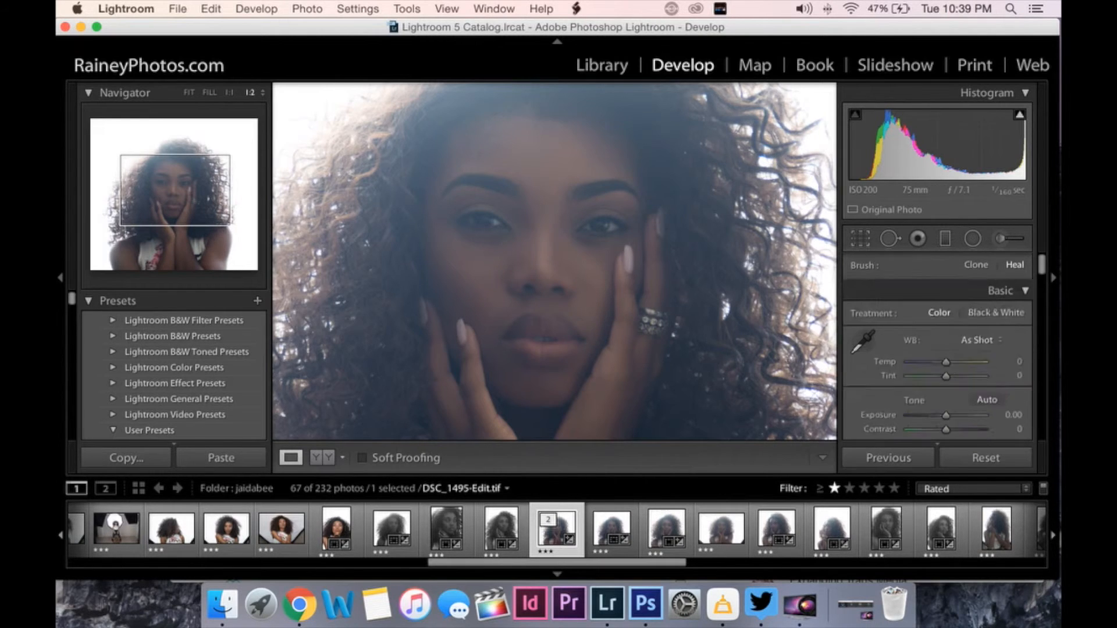
key("z")
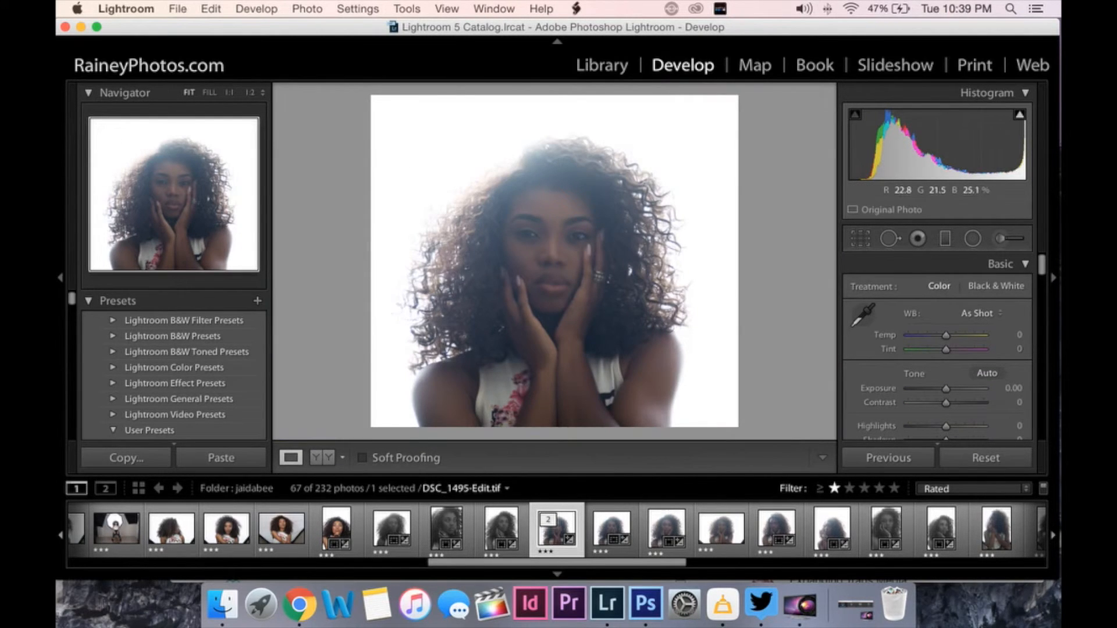
Check the face and hair edges of DSC_1495-Edit.tif, and set Blacks to -7
key("z")
left_click_drag(523, 311, 681, 86)
left_click_drag(721, 279, 332, 395)
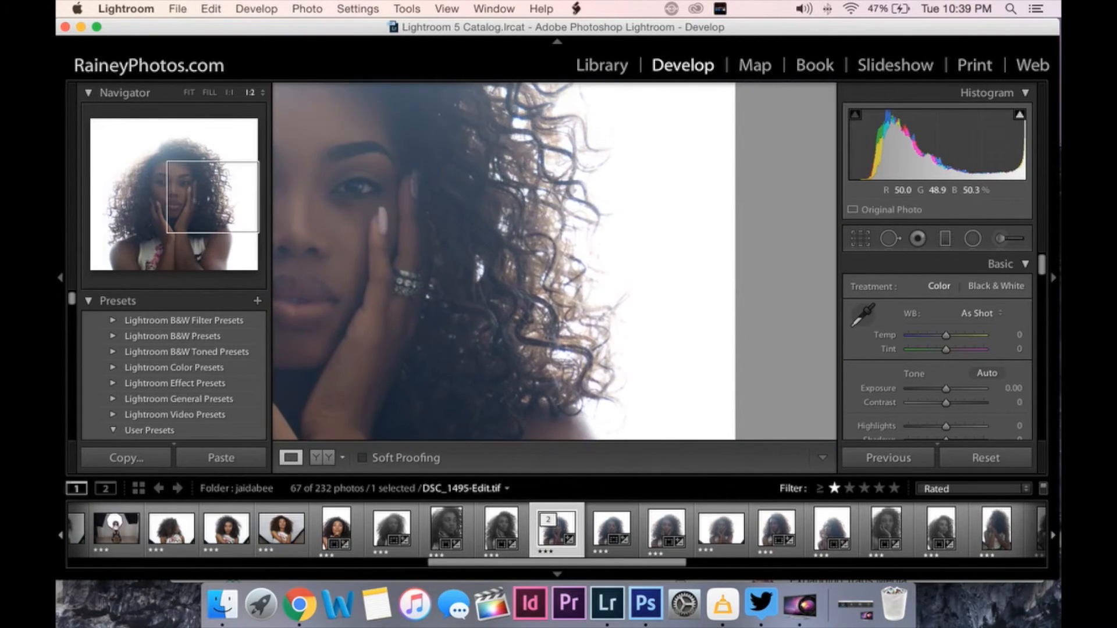
key("z")
scroll(954, 389, "down", 3)
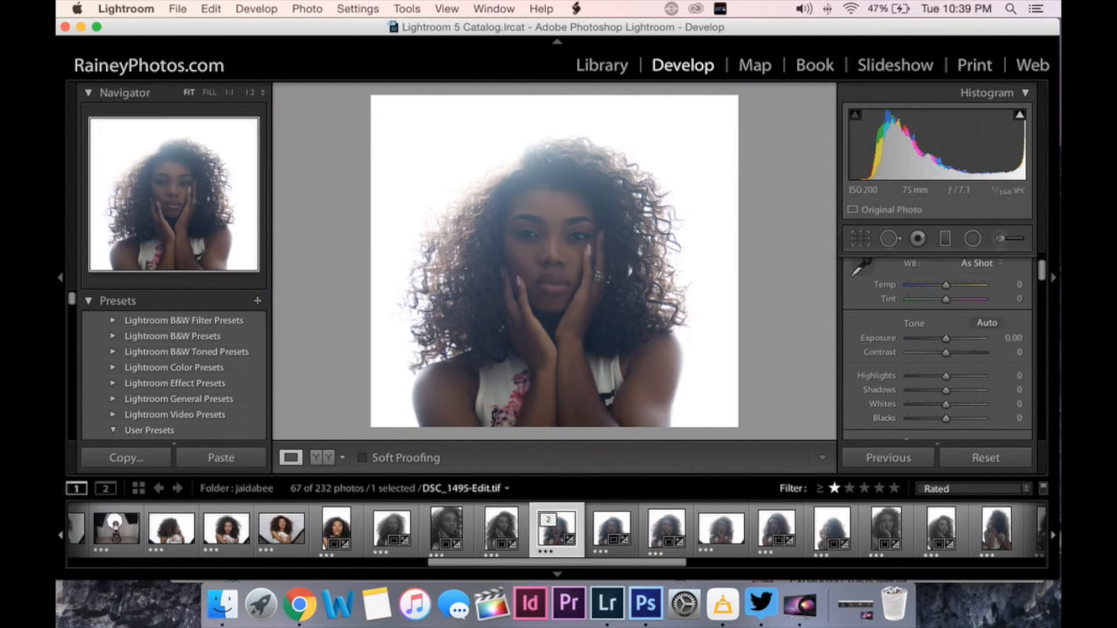
mouse_move(946, 418)
left_mouse_down()
mouse_move(932, 419)
mouse_move(945, 418)
left_mouse_up()
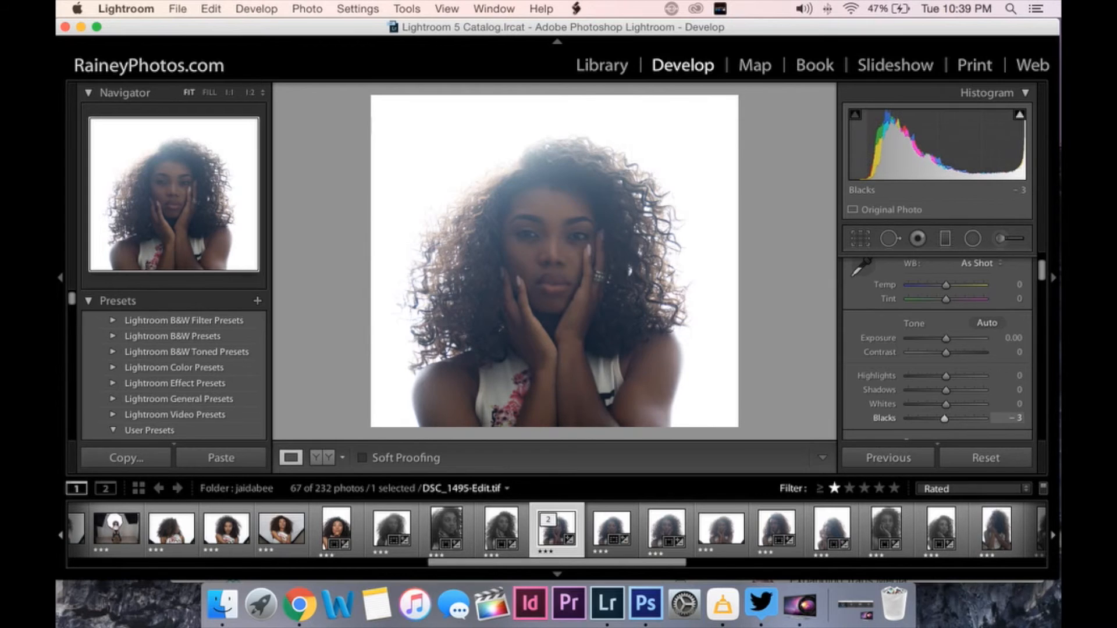
left_click_drag(945, 418, 943, 418)
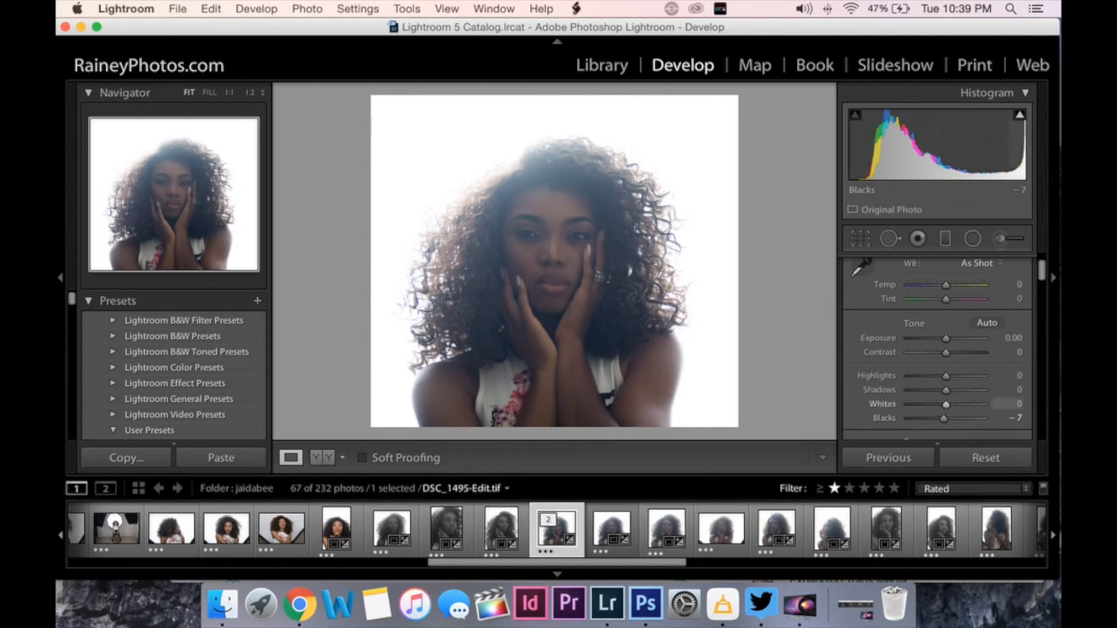
Check the portrait in full and zoomed in, and rate DSC_1495-Edit.tif four stars
left_click(573, 200)
key("z")
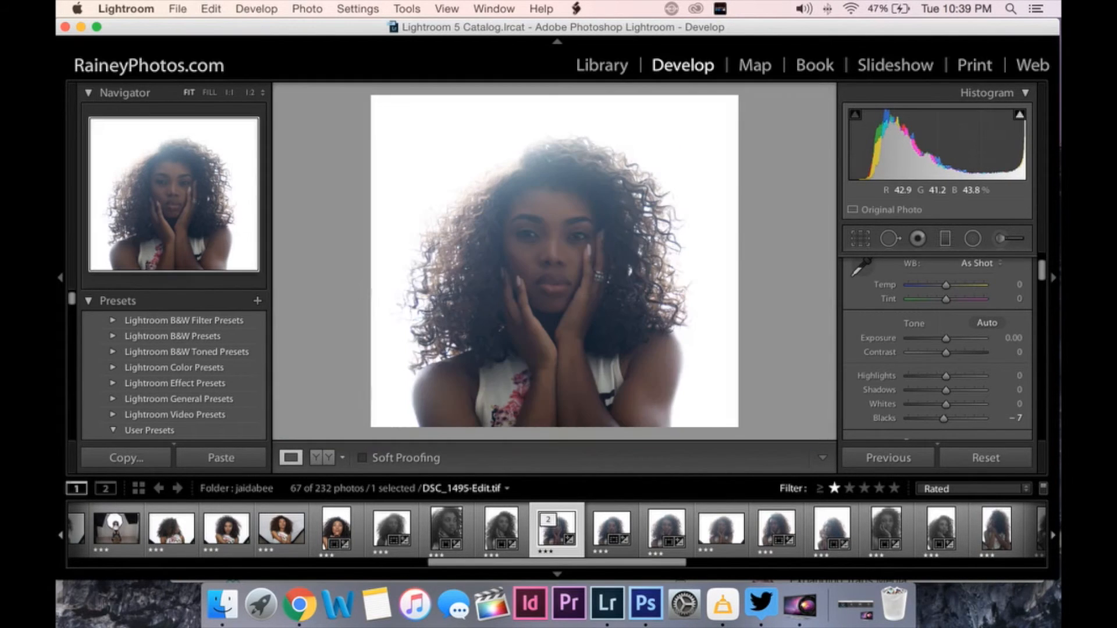
key("z")
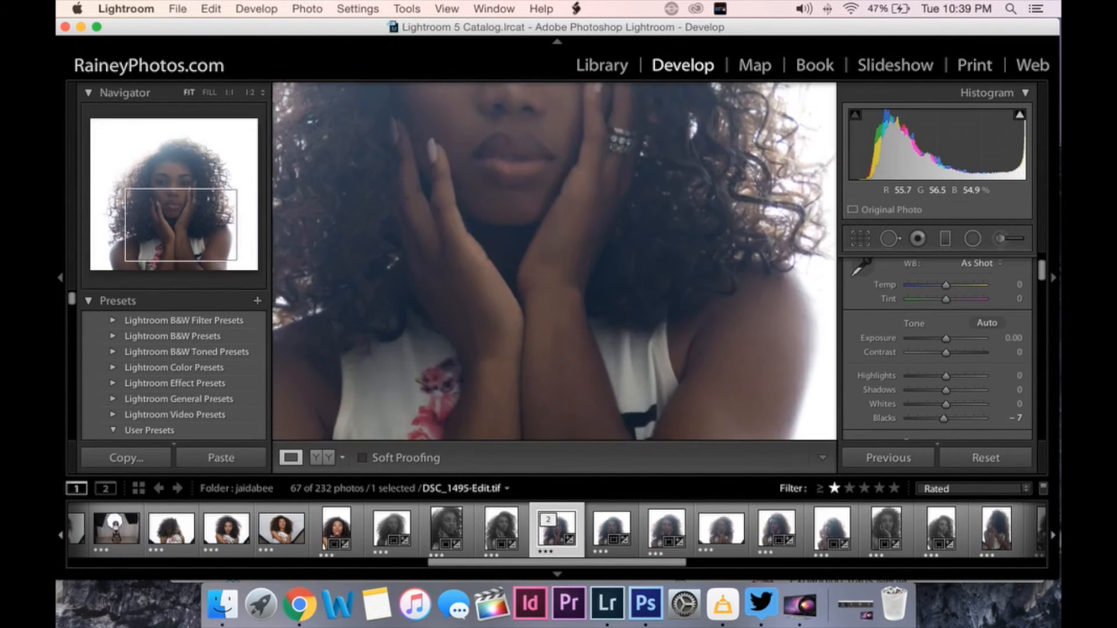
key("z")
key("z")
key("z")
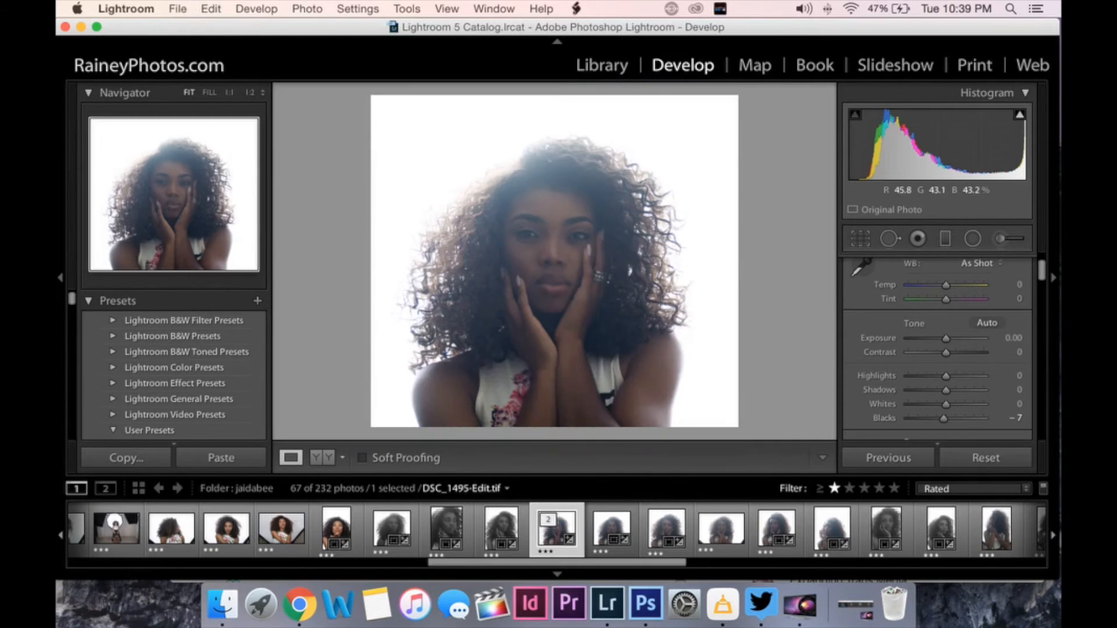
key("4")
key("4")
key("5")
key("4")
Go from the four-star edit to the original NEF beside it and open the Copy Settings dialog for its develop settings
key("z")
key("z")
key("Right")
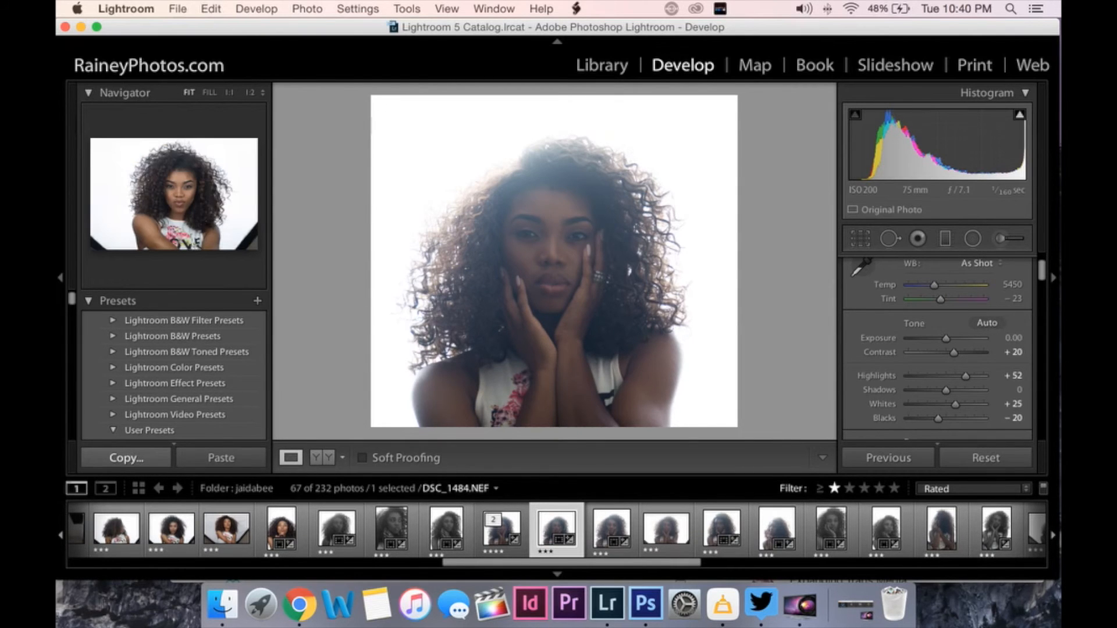
left_click(126, 457)
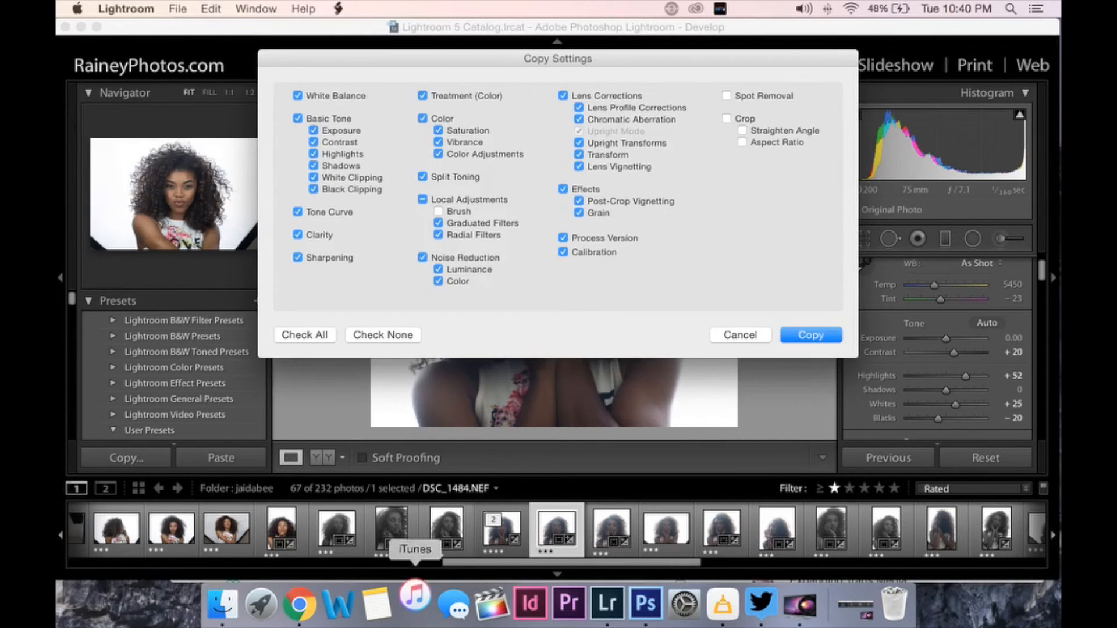
left_click(414, 604)
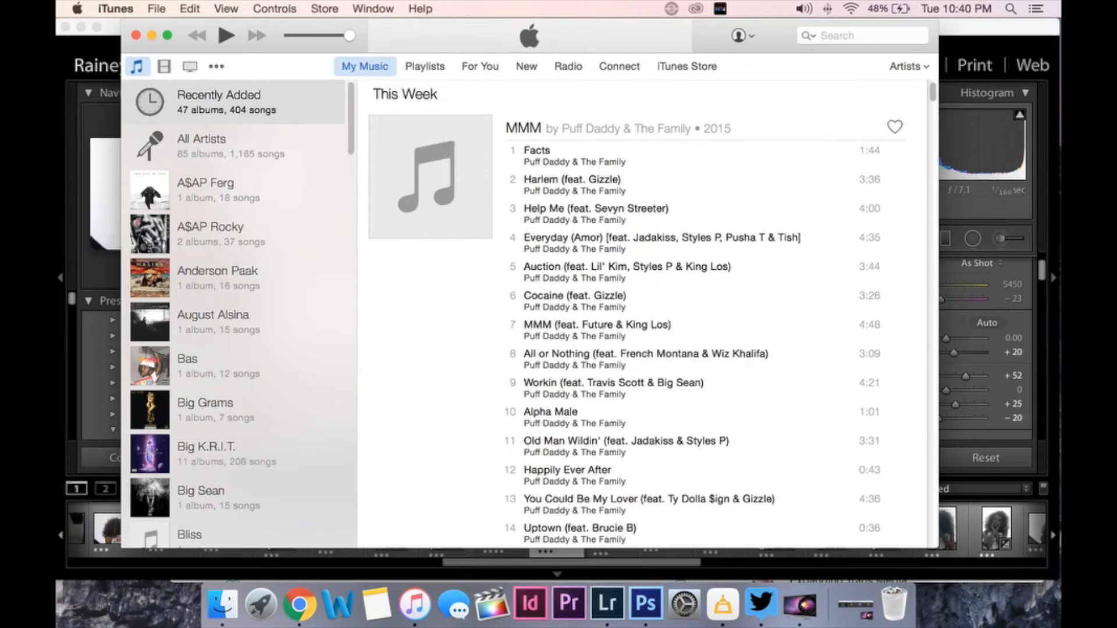
left_click(136, 35)
key("super+Tab")
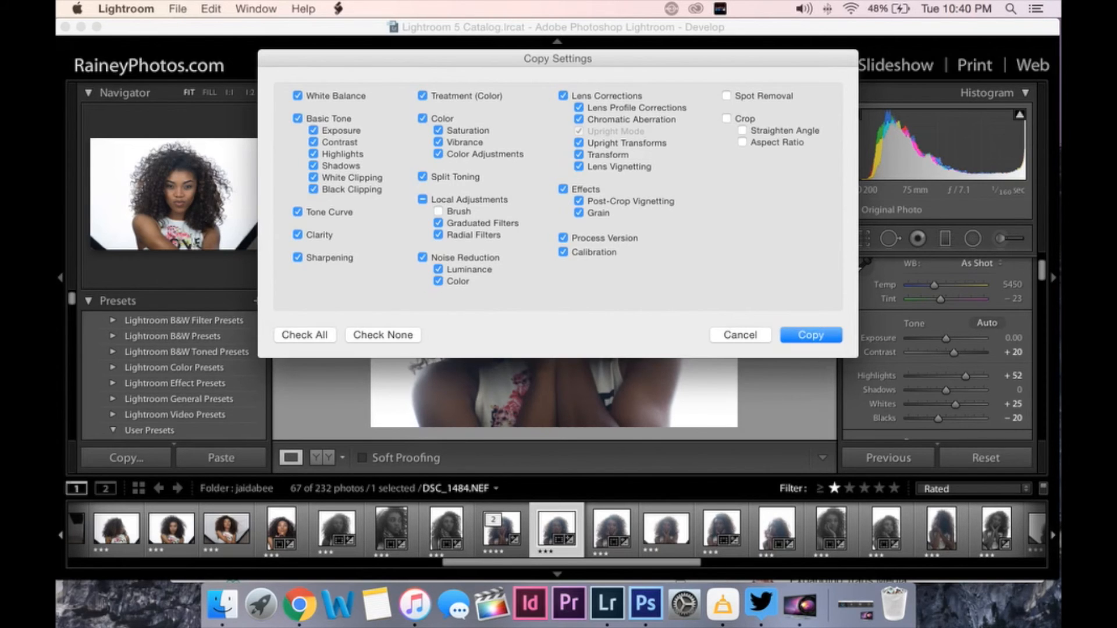
Copy the develop settings without Brush, Spot Removal and Crop, and view DSC_1498.NEF against the finished DSC_1495-Edit.tif
key("Return")
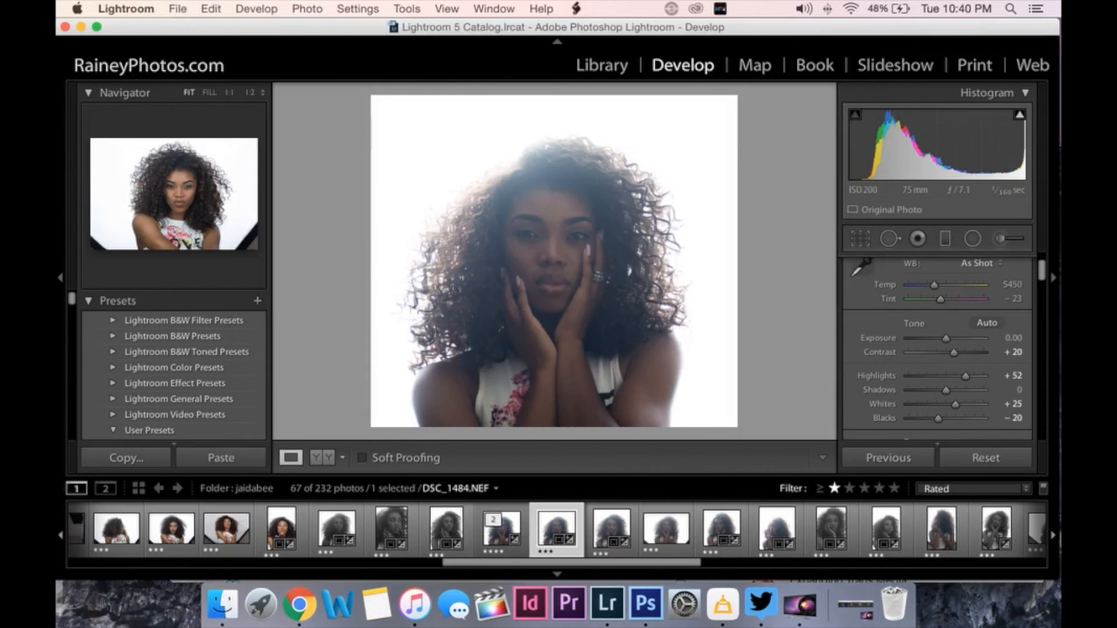
key("Right")
key("Right")
key("Right")
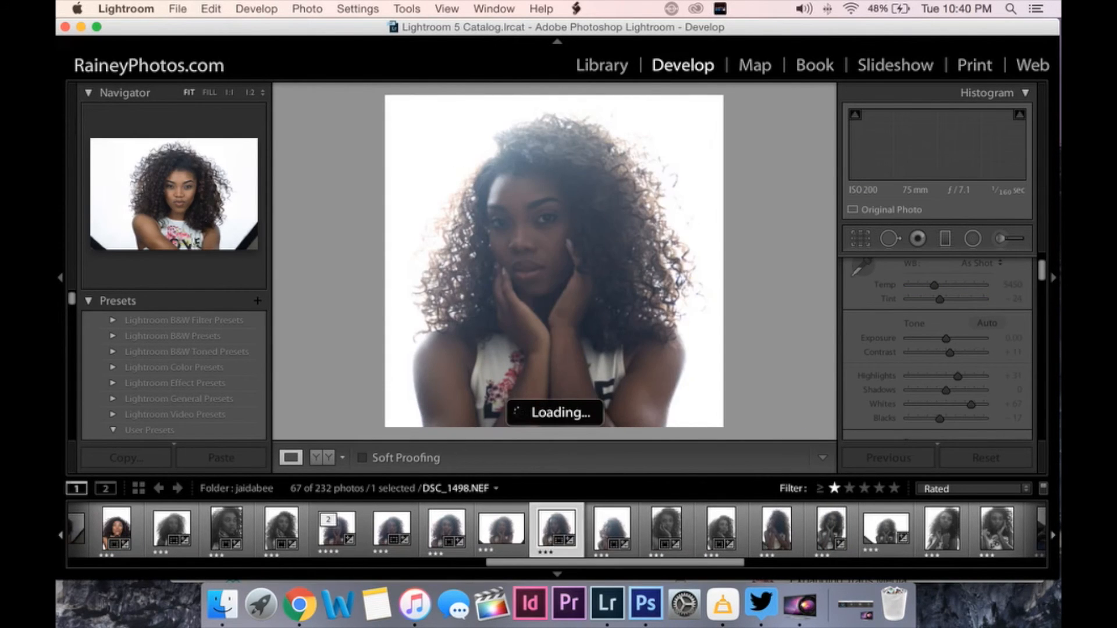
key("Left")
key("Left")
key("Left")
key("Left")
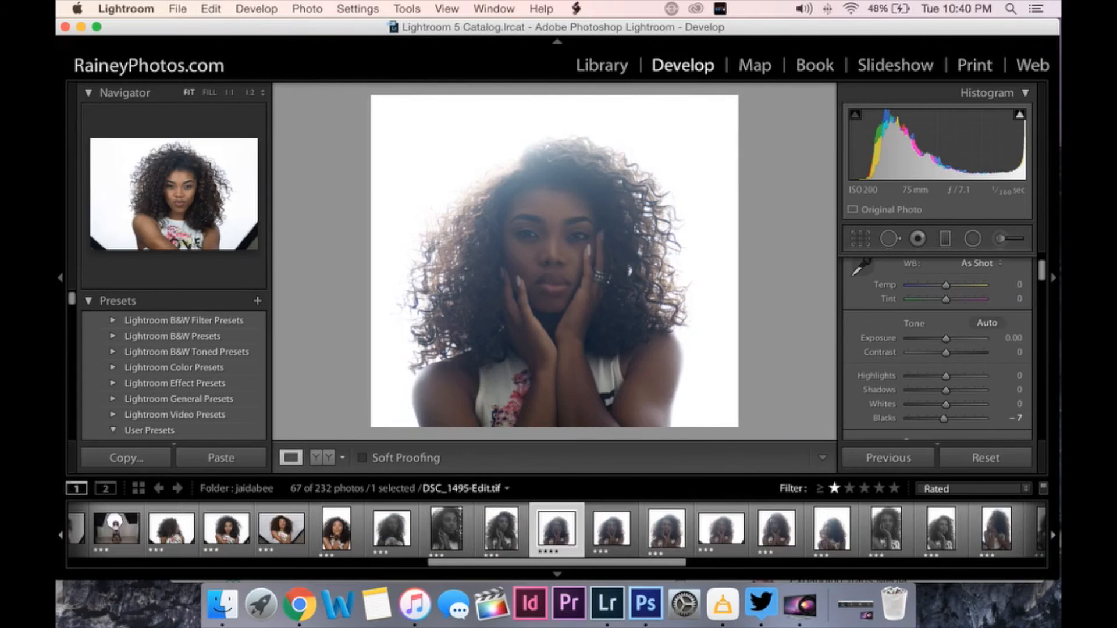
Paste the copied develop settings onto DSC_1498.NEF
key("Right")
key("Right")
key("Right")
key("Right")
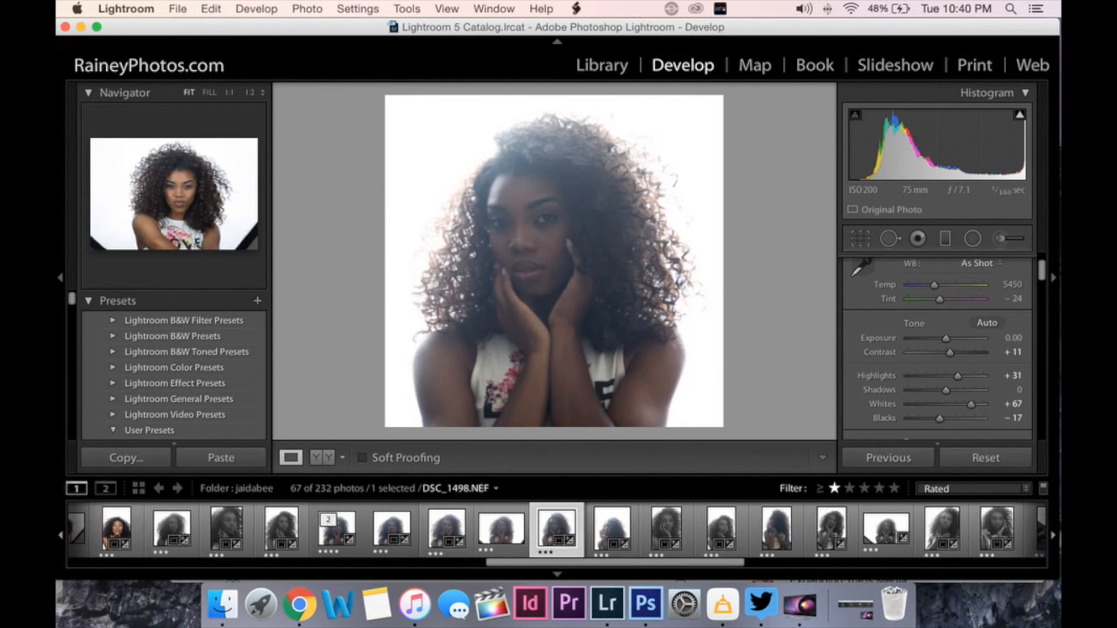
key("super+shift+v")
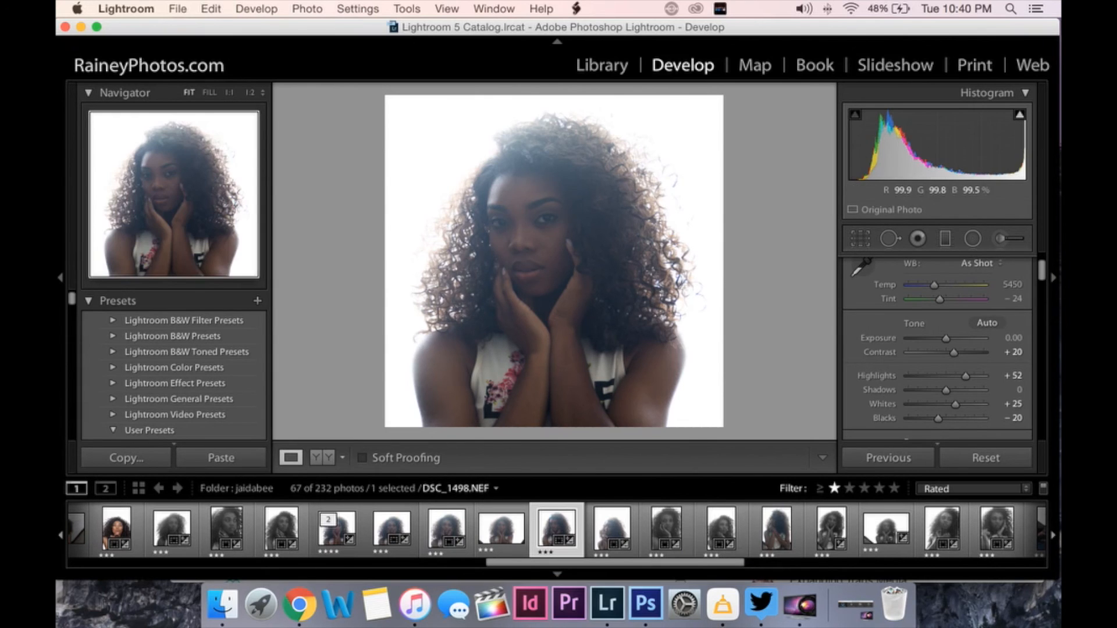
right_click(504, 171)
mouse_move(582, 282)
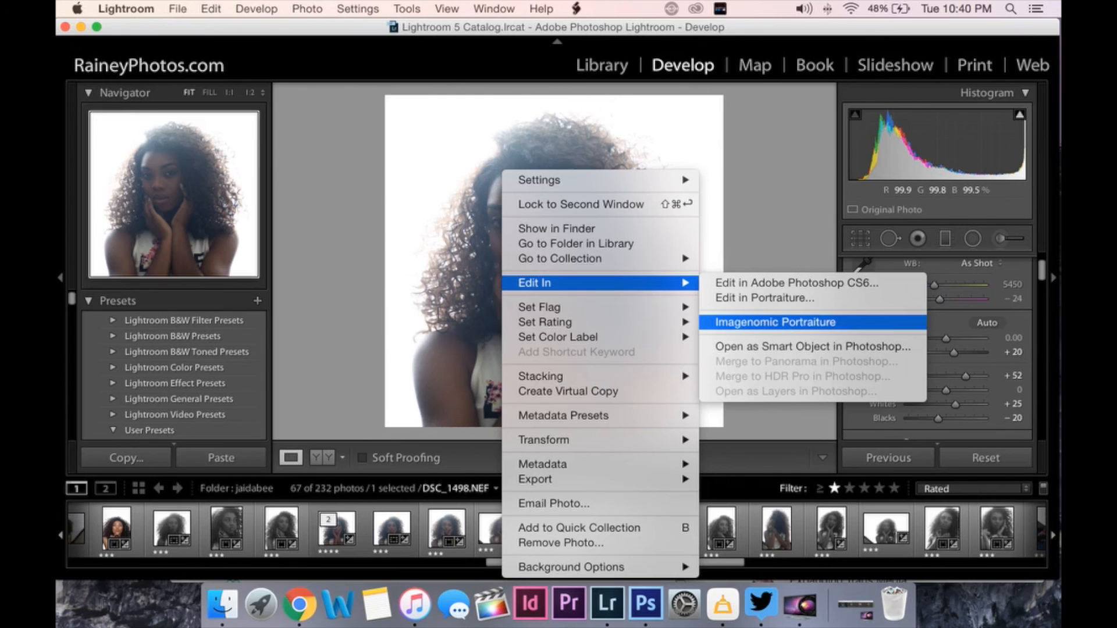
left_click(775, 322)
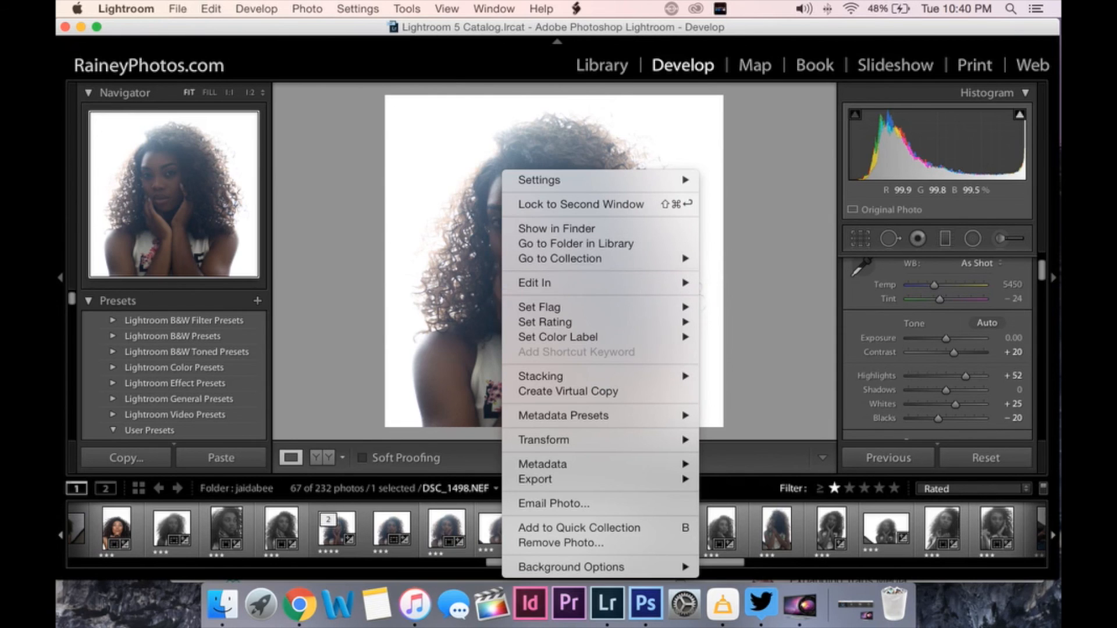
key("Escape")
Examine the face in DSC_1498.NEF up close and compare the photo with the finished DSC_1495-Edit.tif
key("z")
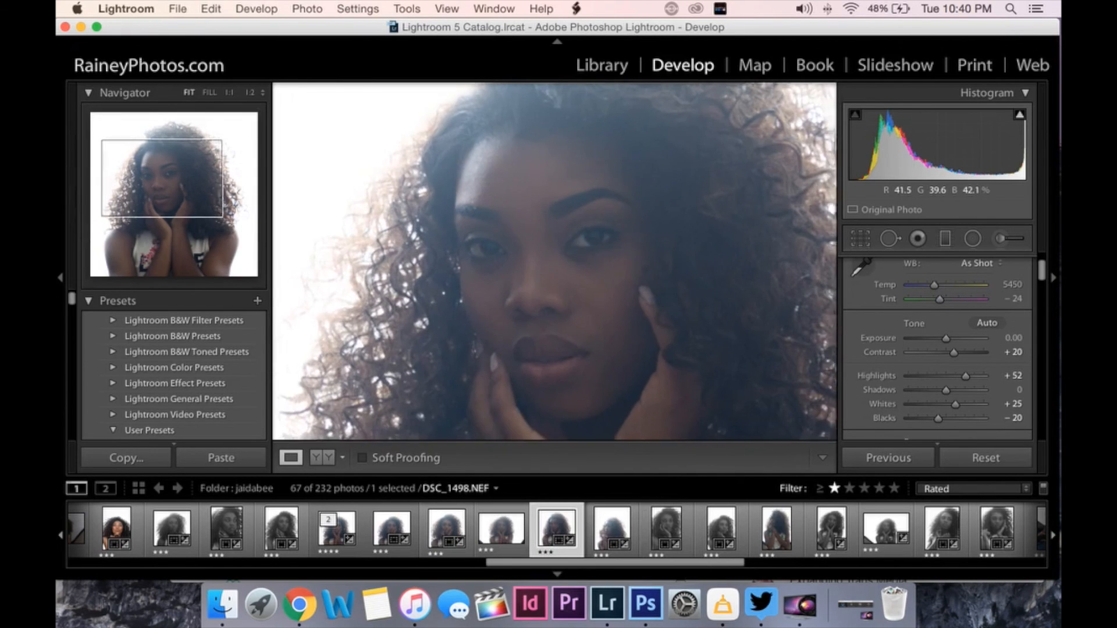
key("z")
key("Left")
key("Left")
key("Left")
key("Left")
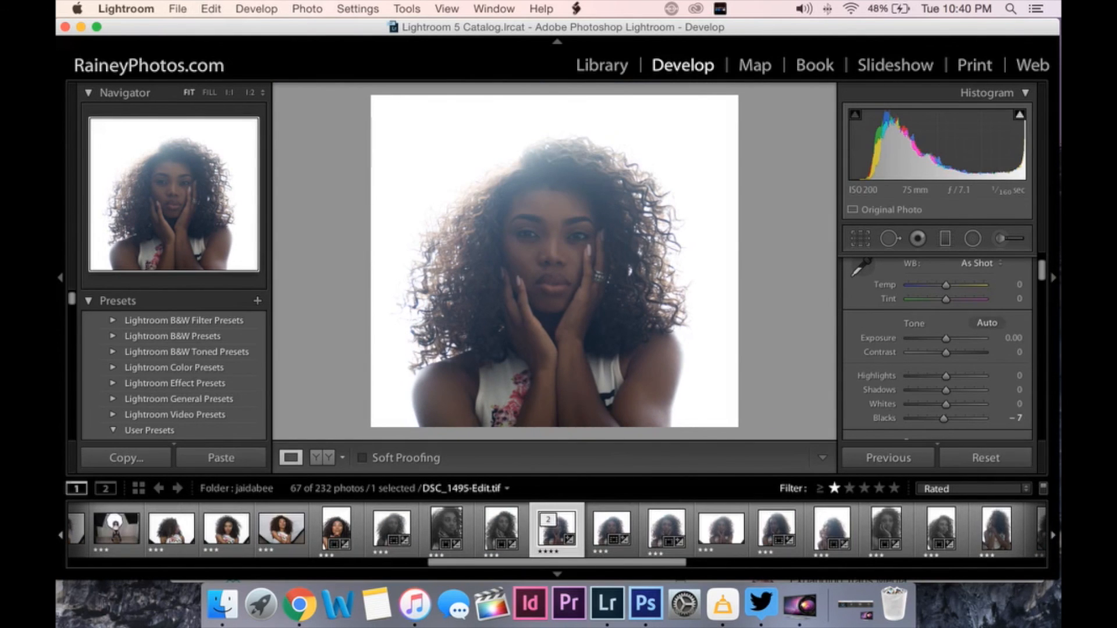
scroll(611, 530, "right", 2)
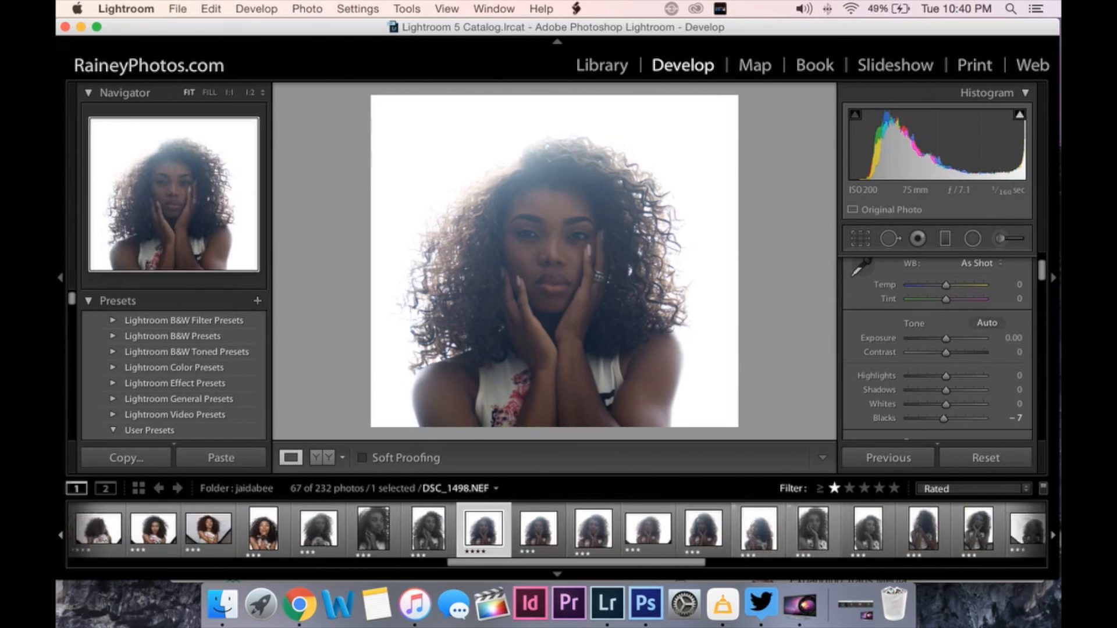